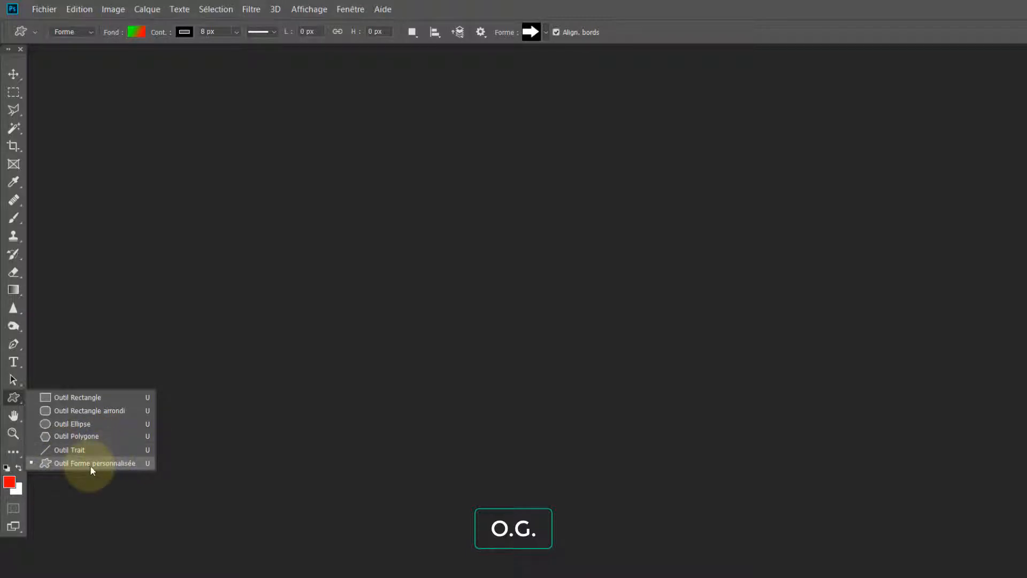
- Create a new blank document 2500 pixels wide and 2500 pixels high
{"action": "left_click", "coordinate": [334, 350]}
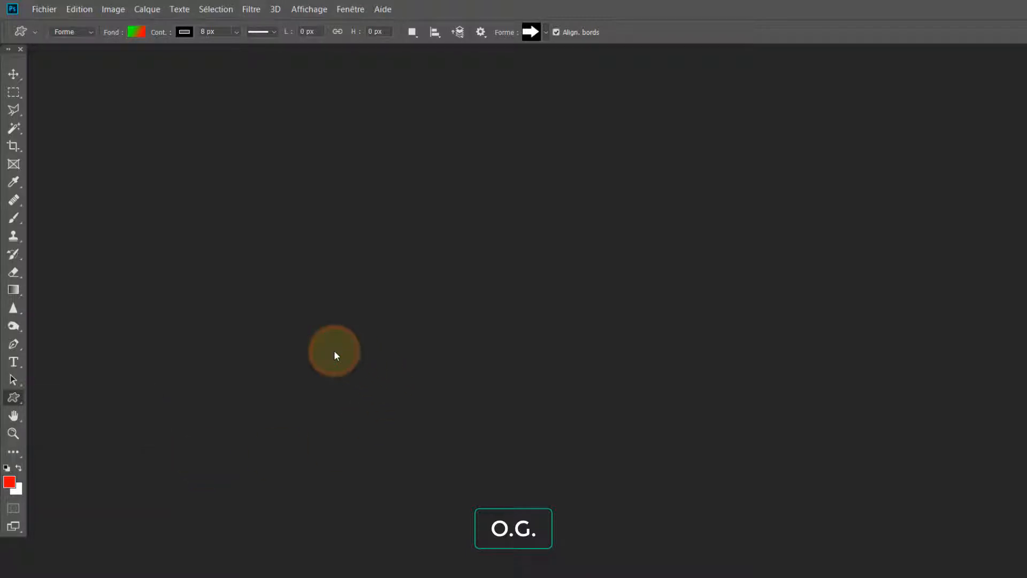
{"action": "left_click", "coordinate": [38, 9]}
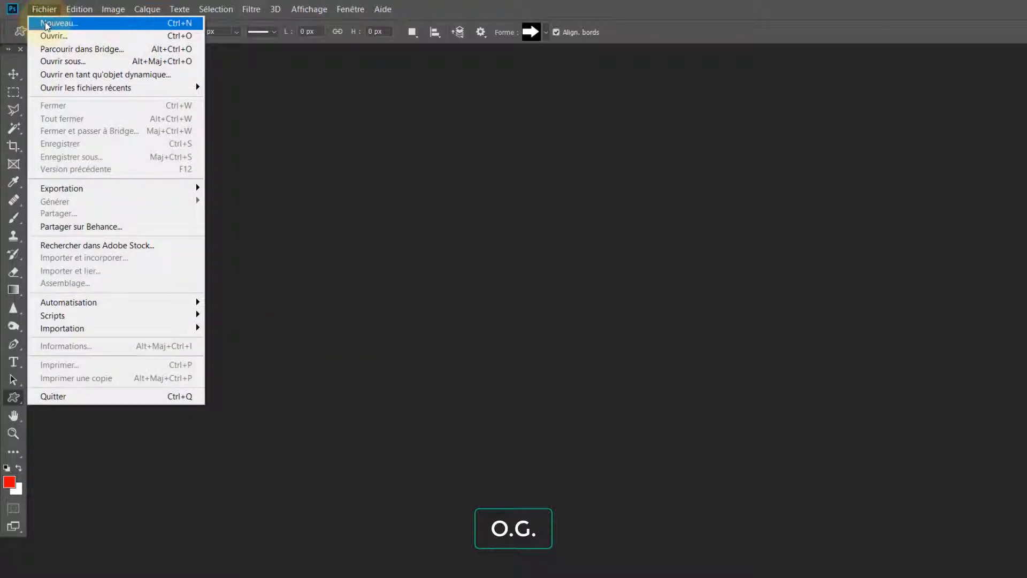
{"action": "left_click", "coordinate": [48, 23]}
{"action": "left_click", "coordinate": [894, 304]}
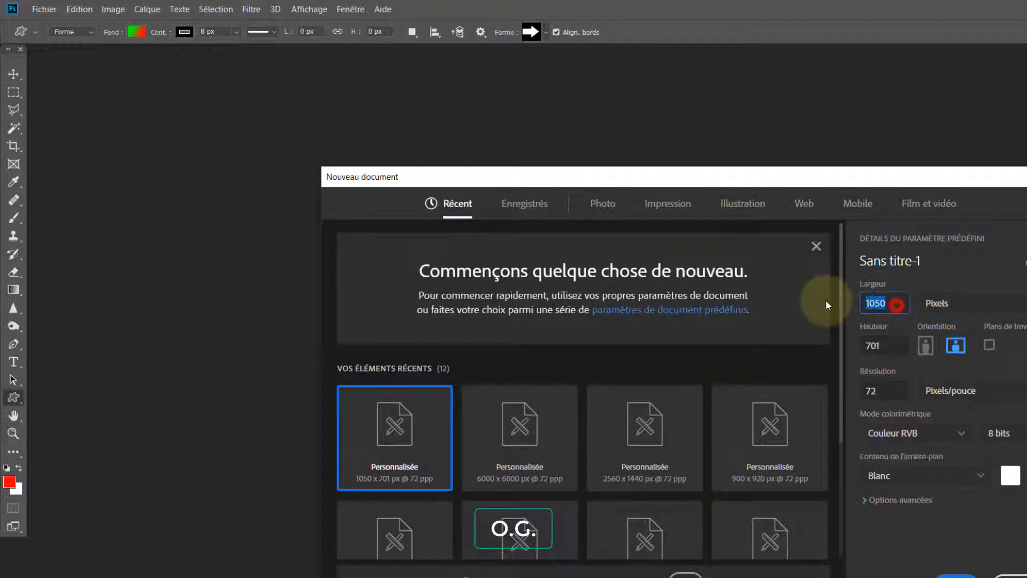
{"action": "type", "text": "2500"}
{"action": "left_click", "coordinate": [889, 346]}
{"action": "type", "text": "2500"}
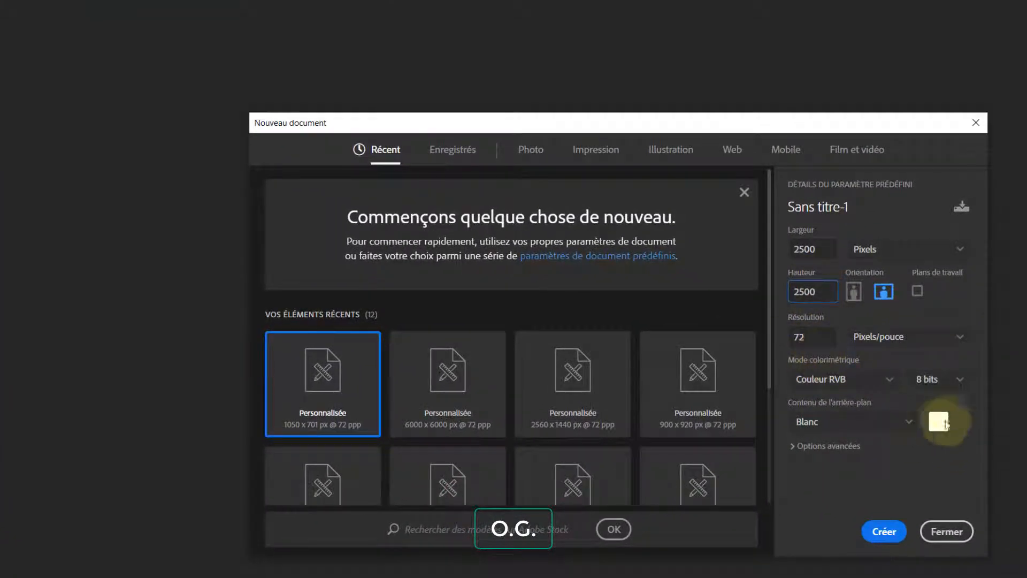
{"action": "left_click", "coordinate": [883, 533]}
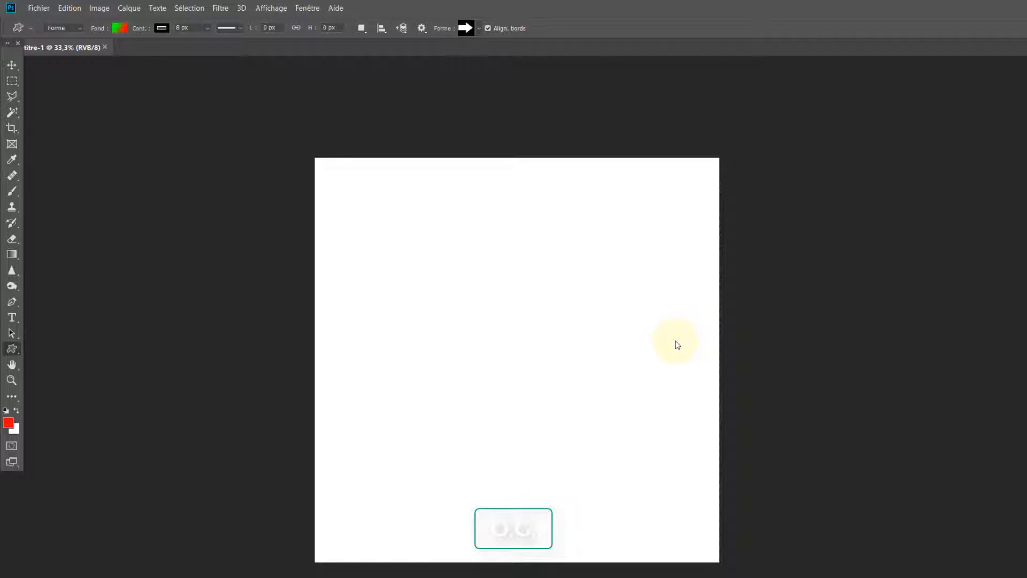
- Draw a rectangle about 1506 by 538 px in the upper half of the canvas with the Rectangle tool
{"action": "right_click", "coordinate": [11, 353]}
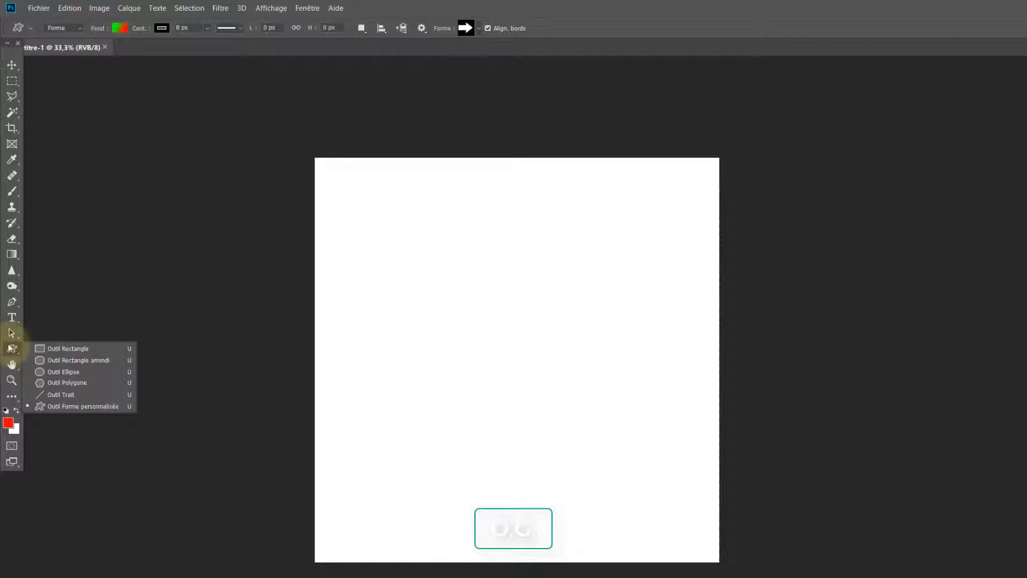
{"action": "left_click", "coordinate": [58, 349]}
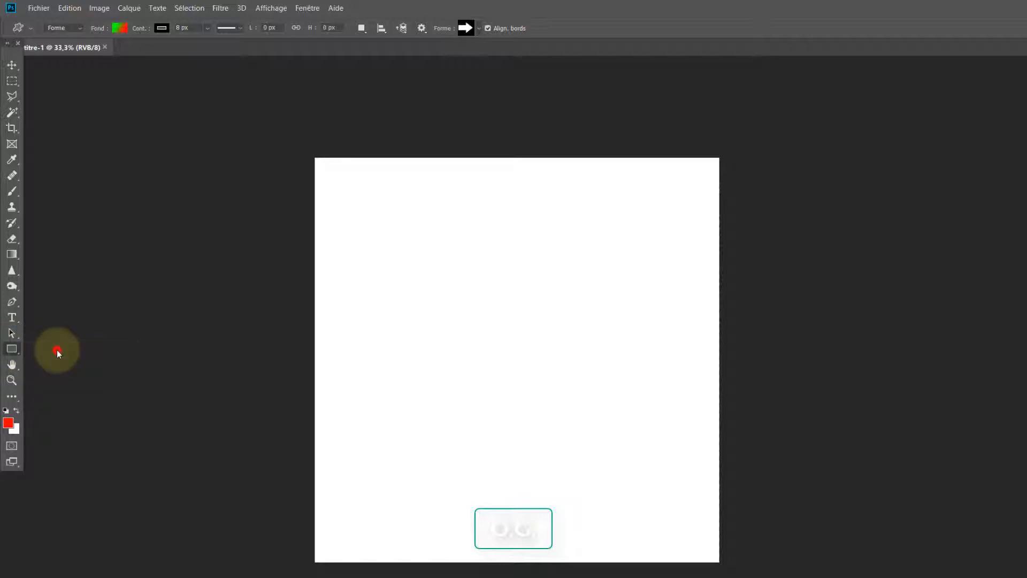
{"action": "right_click", "coordinate": [11, 351]}
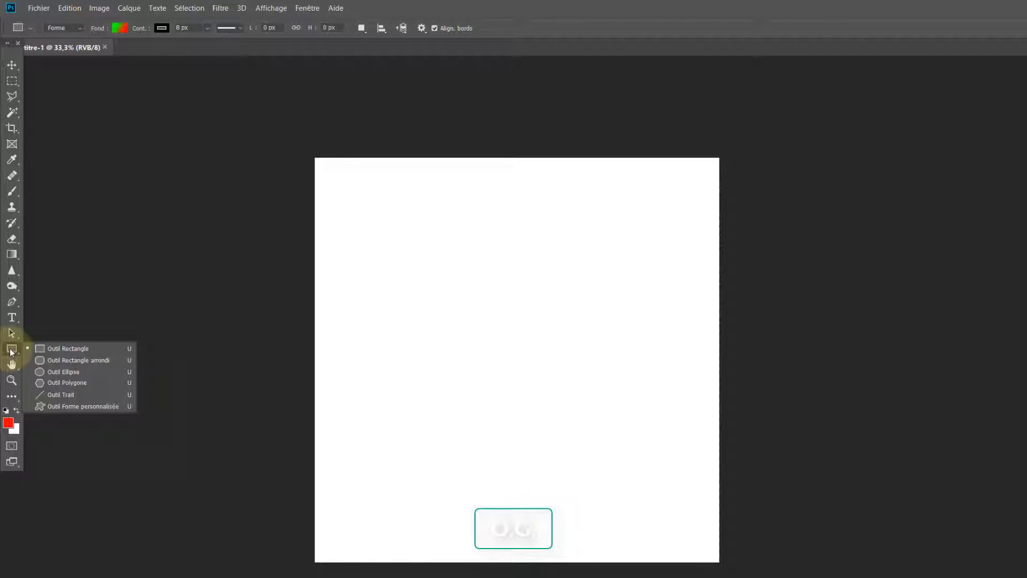
{"action": "left_click", "coordinate": [92, 349]}
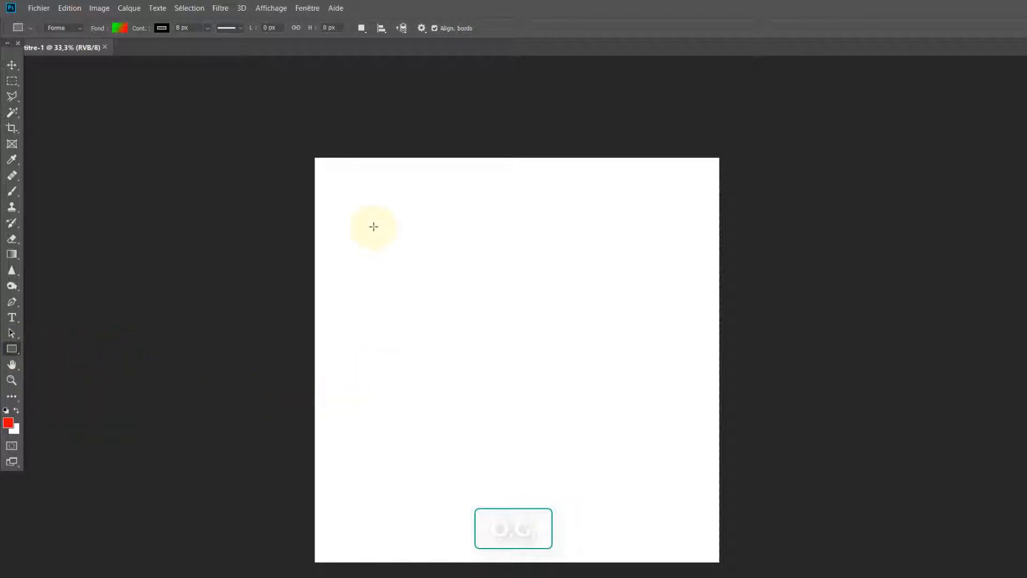
{"action": "left_click_drag", "start_coordinate": [374, 227], "coordinate": [617, 313]}
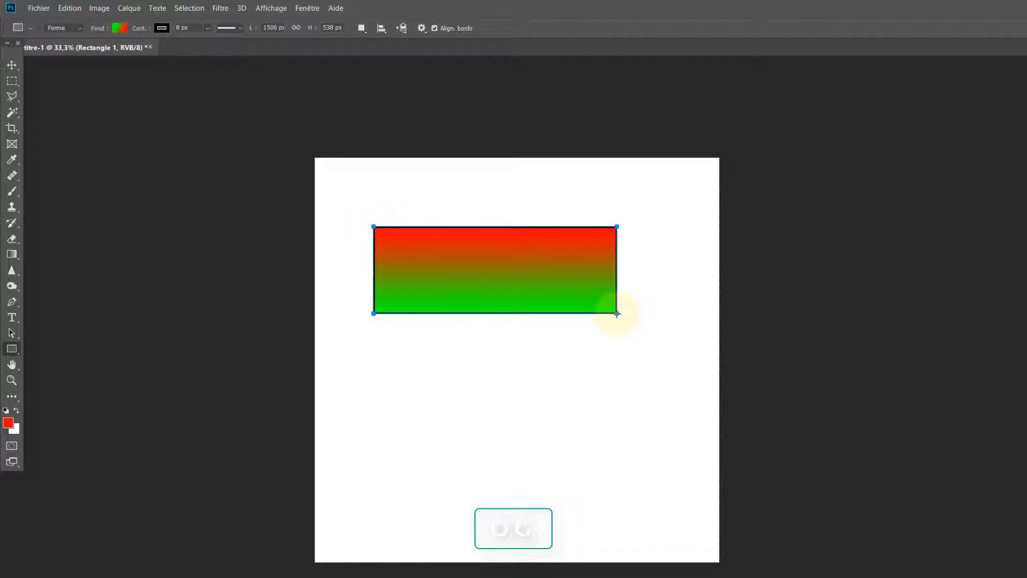
{"action": "left_click", "coordinate": [77, 27]}
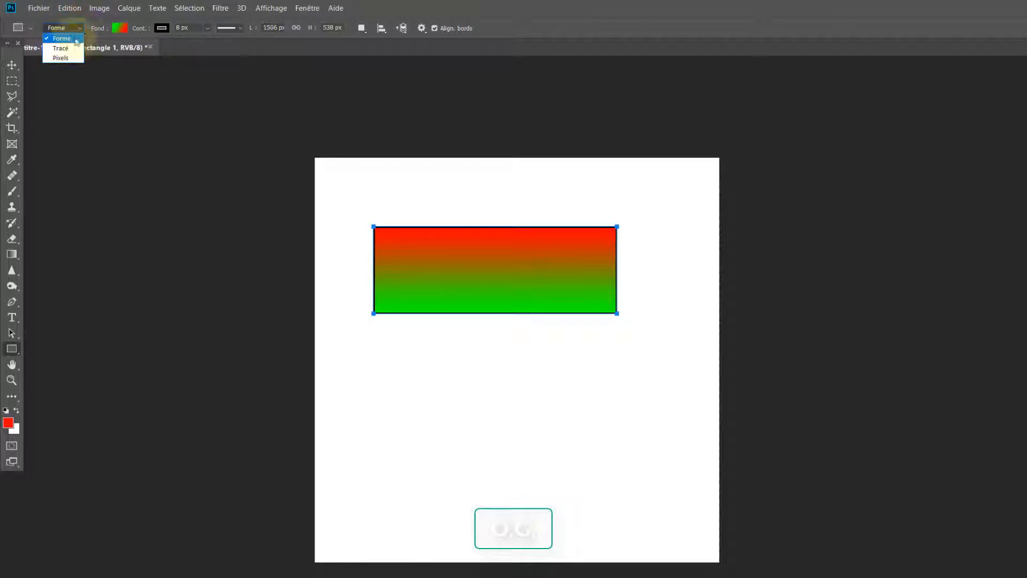
{"action": "left_click", "coordinate": [75, 29]}
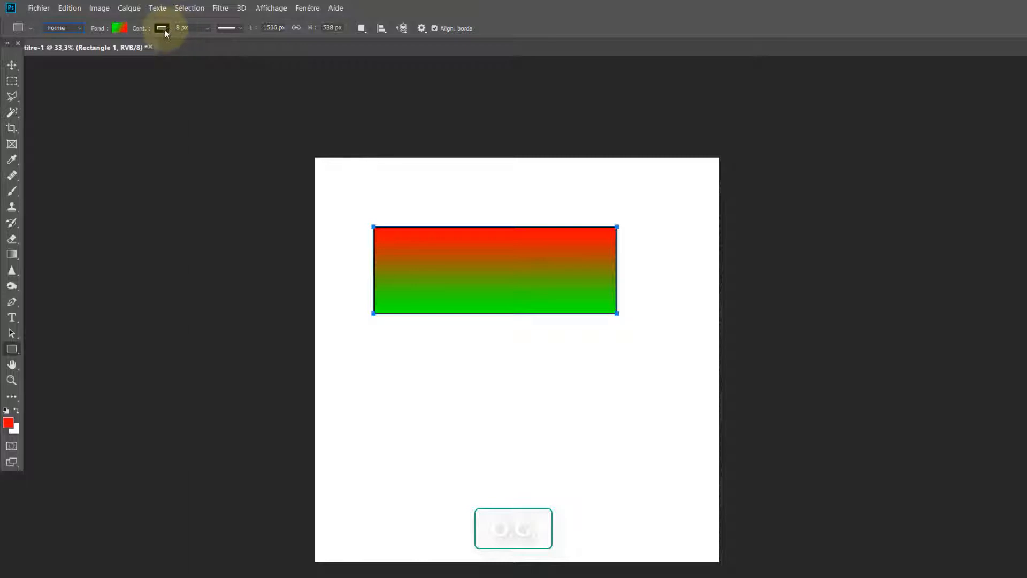
{"action": "left_click", "coordinate": [240, 28]}
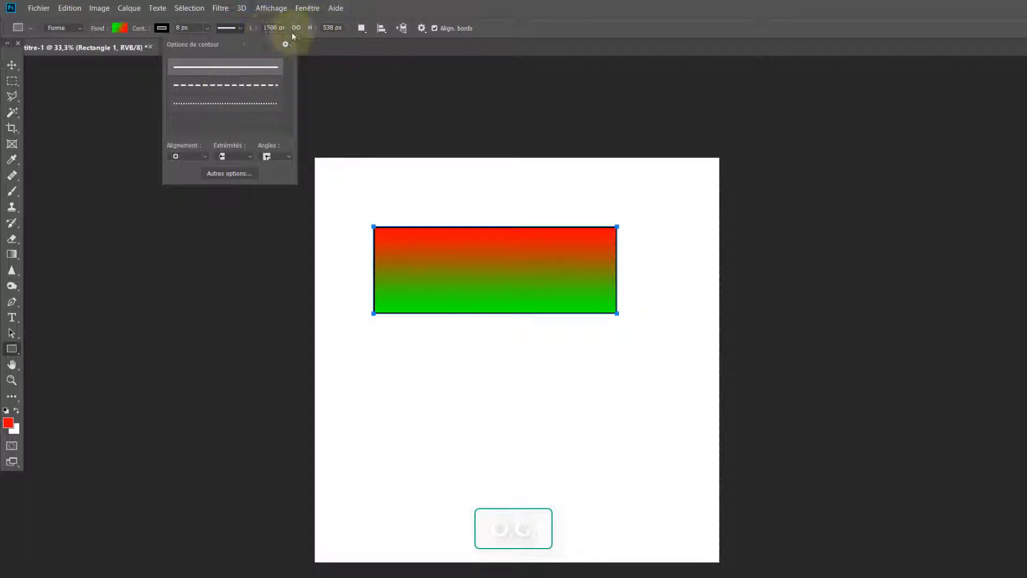
{"action": "left_click", "coordinate": [460, 11]}
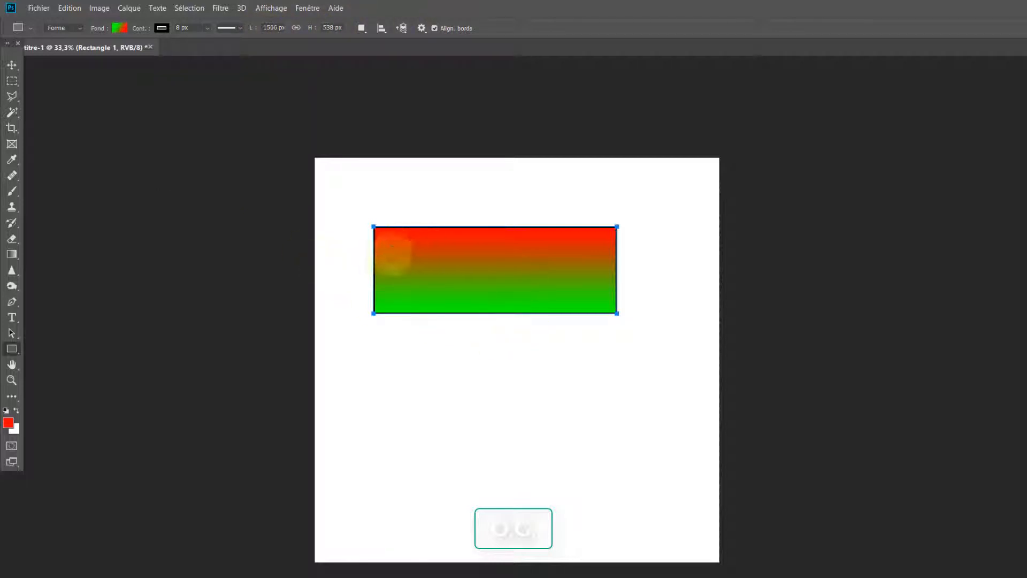
- Give the rectangle a solid red fill and a 16 px stroke width
{"action": "left_click", "coordinate": [120, 29]}
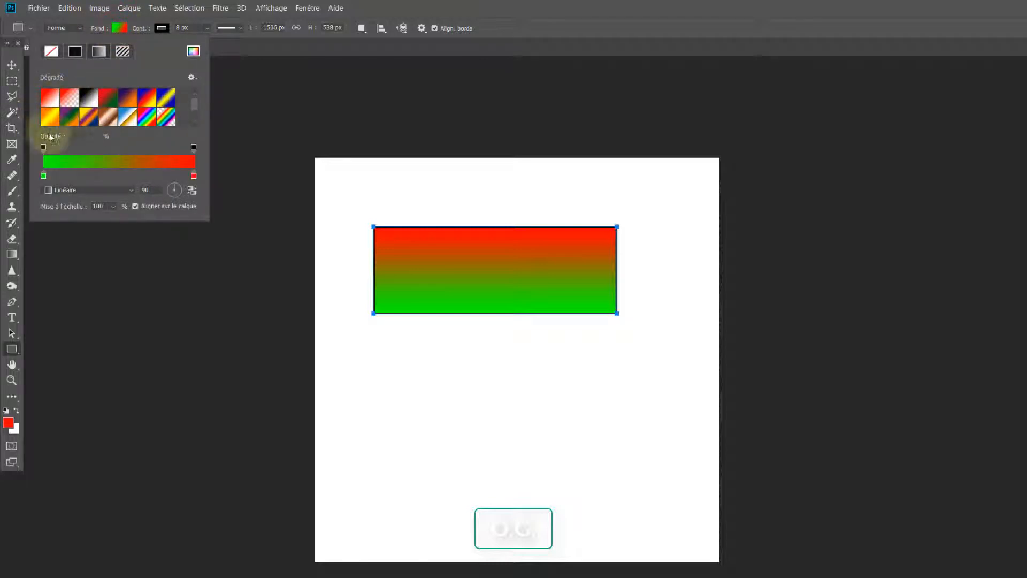
{"action": "left_click", "coordinate": [77, 53]}
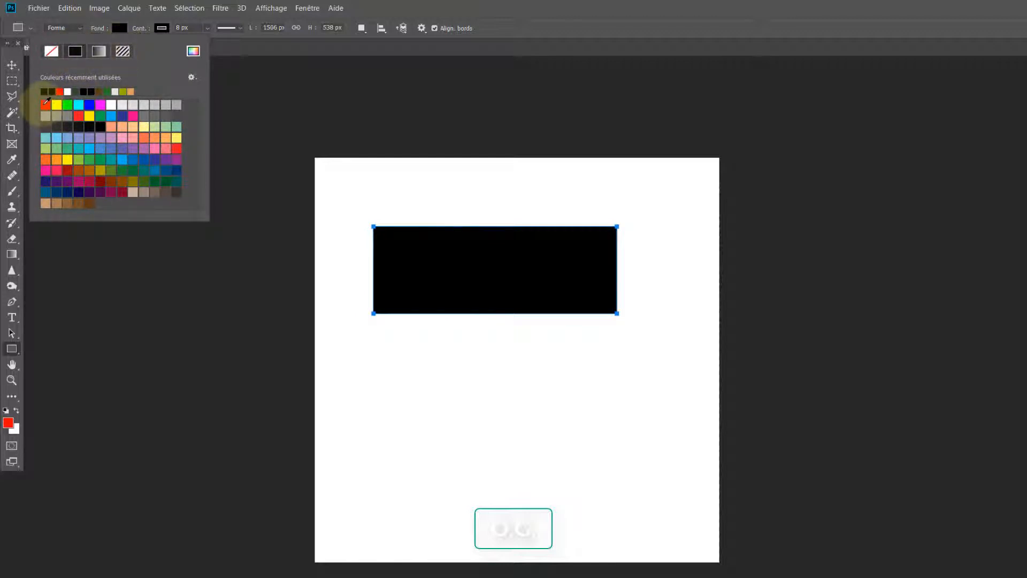
{"action": "left_click", "coordinate": [46, 104]}
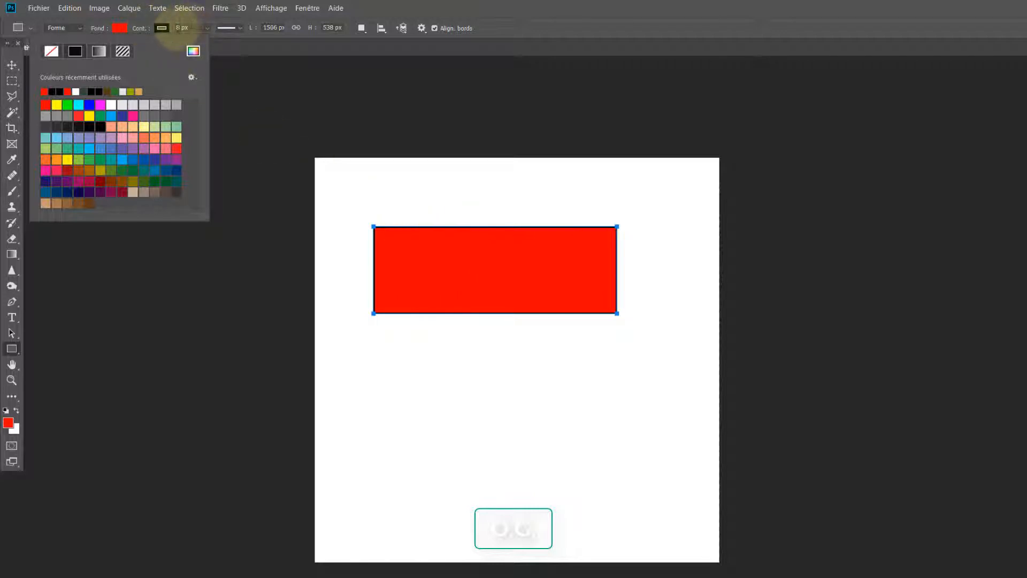
{"action": "left_click", "coordinate": [180, 29]}
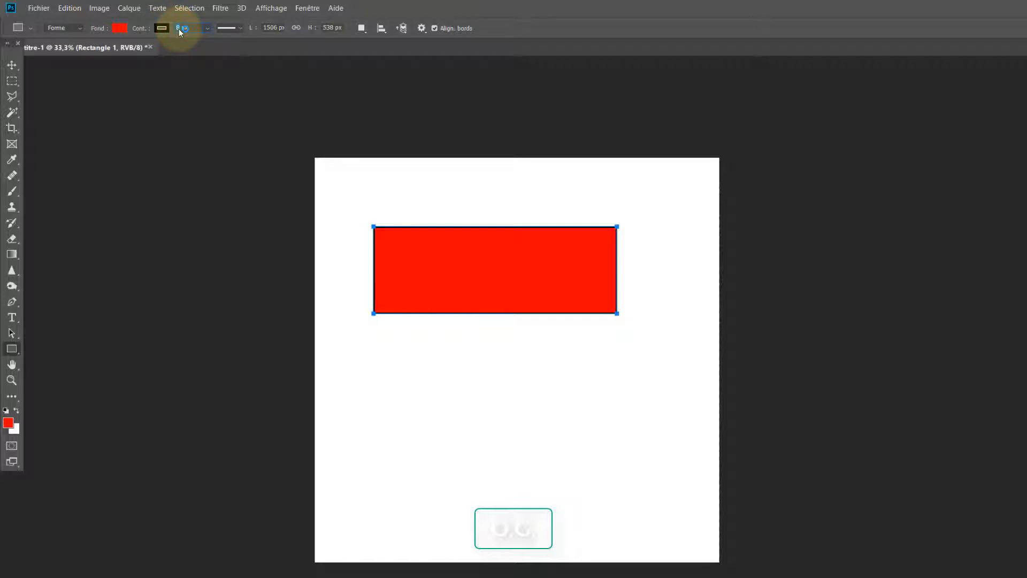
{"action": "type", "text": "16"}
{"action": "key", "text": "Return"}
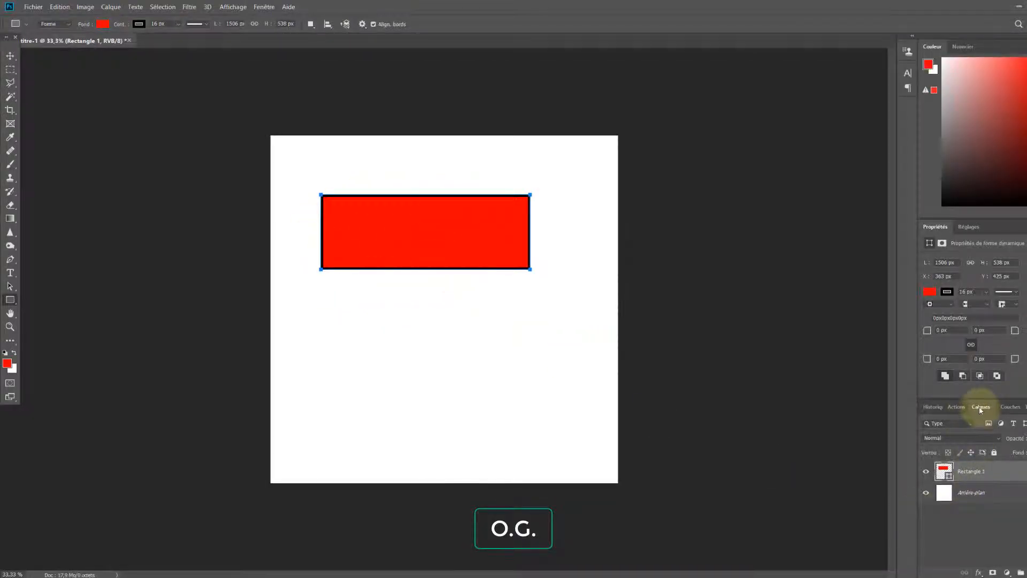
{"action": "left_click", "coordinate": [264, 6]}
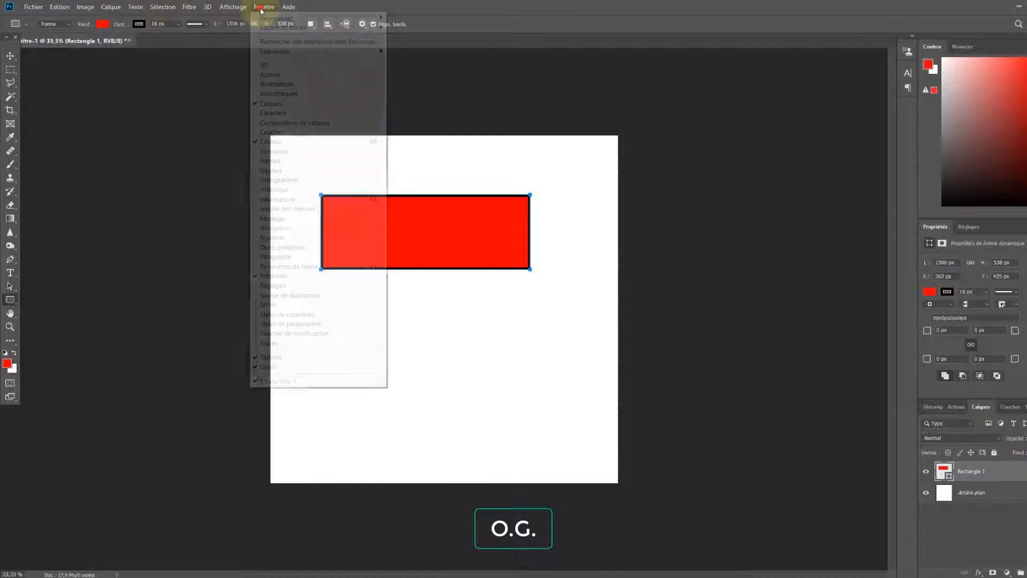
{"action": "left_click", "coordinate": [271, 103]}
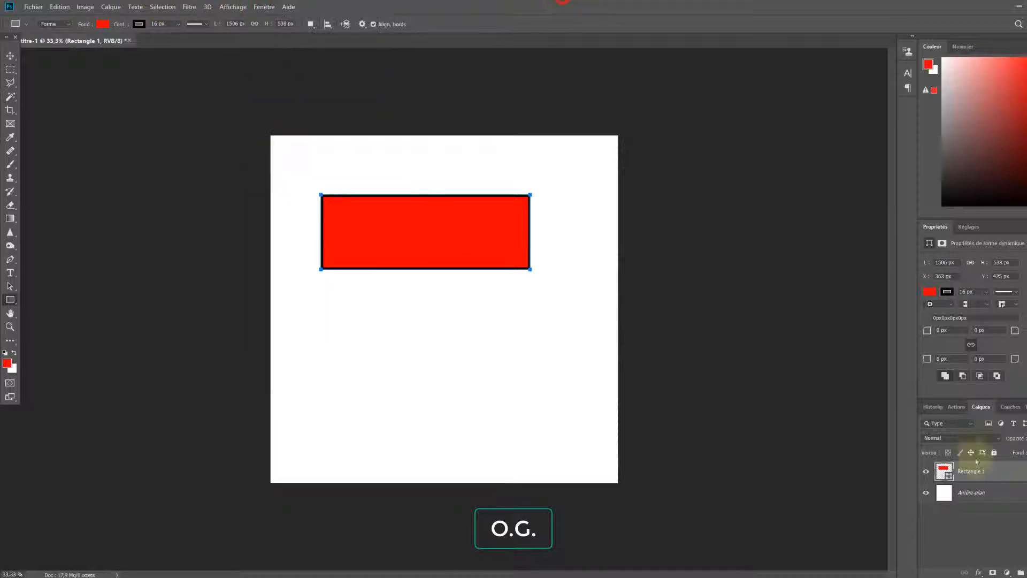
{"action": "right_click", "coordinate": [1012, 472]}
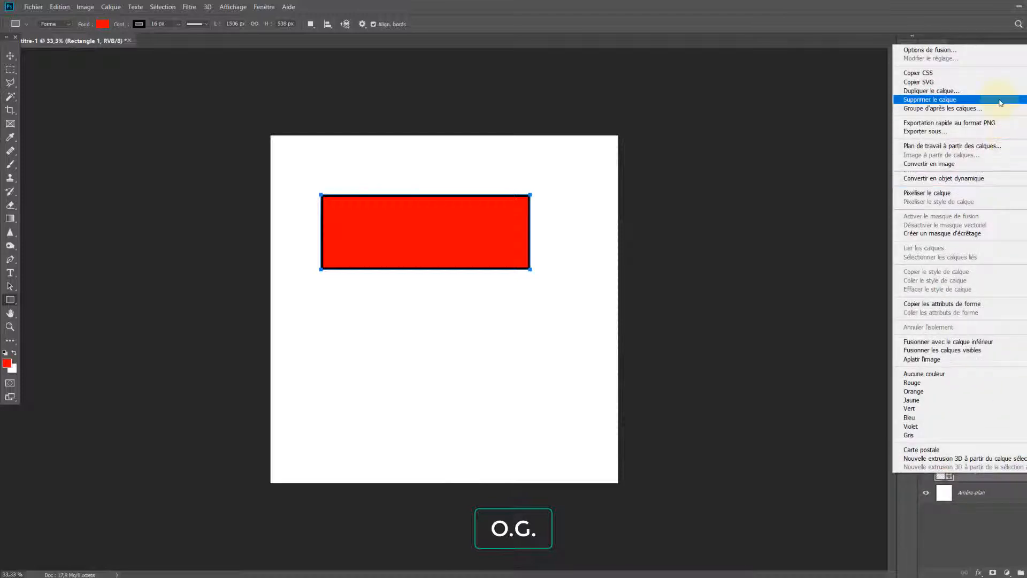
{"action": "left_click", "coordinate": [984, 520]}
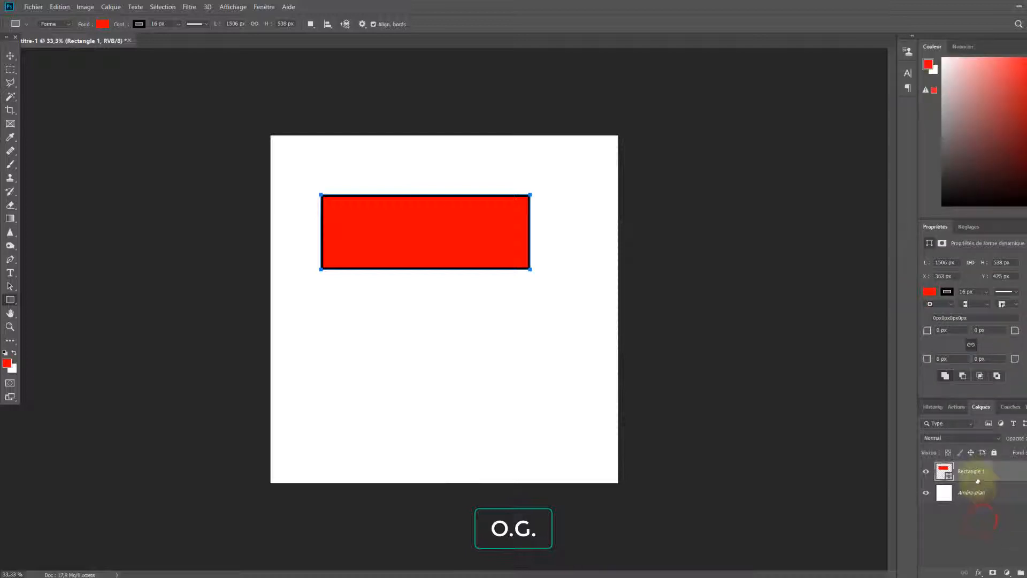
- Toggle the visibility of the rectangle's layer off, on and off again, leaving it hidden
{"action": "left_click", "coordinate": [927, 473]}
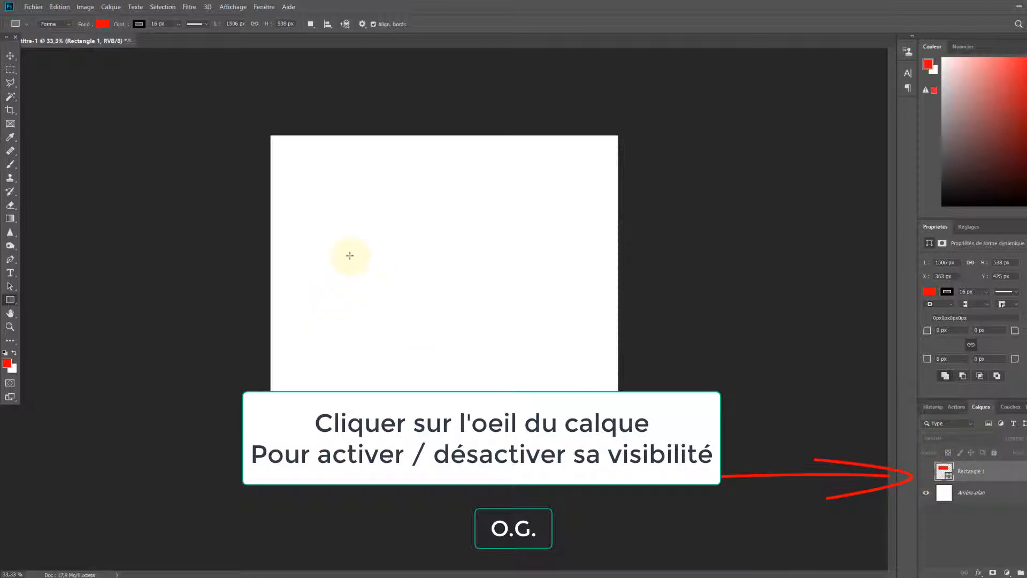
{"action": "left_click", "coordinate": [927, 472]}
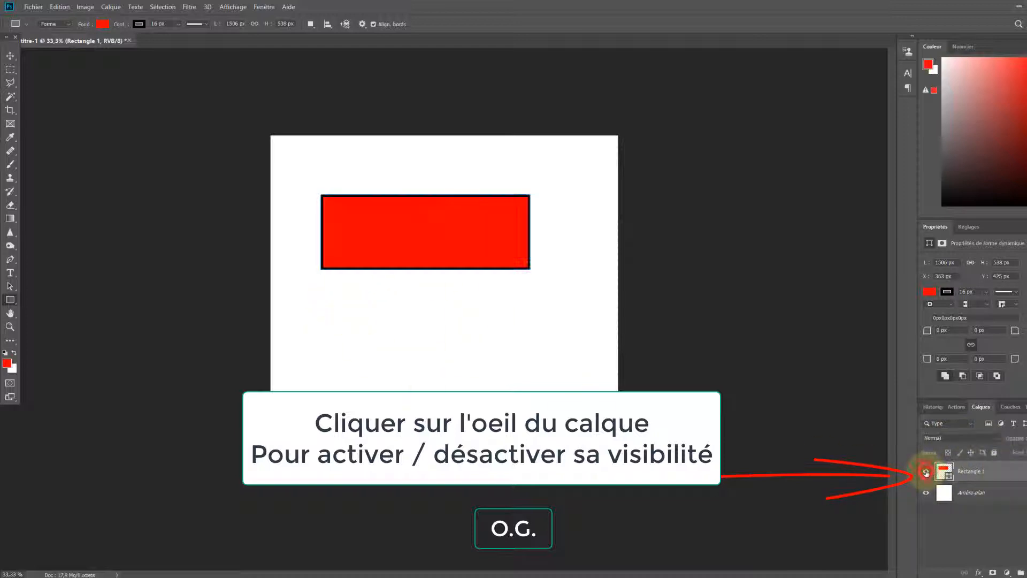
{"action": "left_click", "coordinate": [926, 472]}
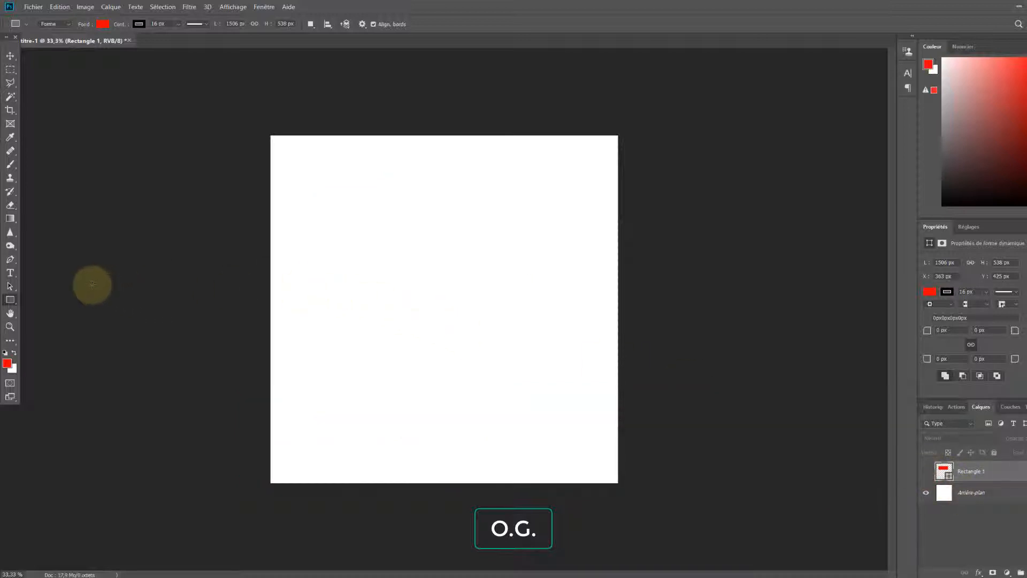
- Draw a diagonal line about 1998 by 1771 px across the canvas with the Line tool and set its stroke width to 1 px
{"action": "left_click", "coordinate": [10, 300]}
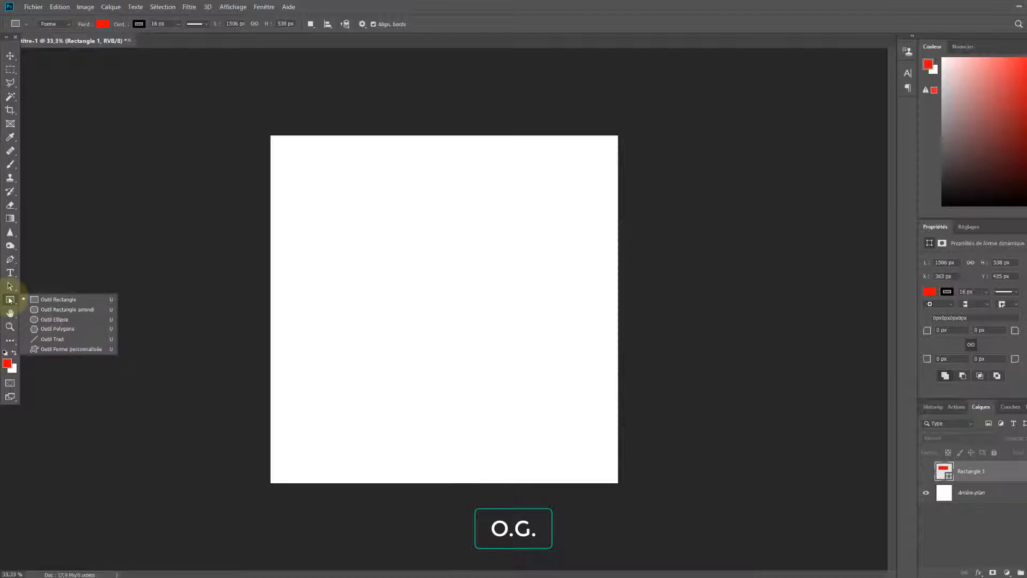
{"action": "left_click", "coordinate": [74, 340]}
{"action": "left_click_drag", "start_coordinate": [303, 410], "coordinate": [579, 166]}
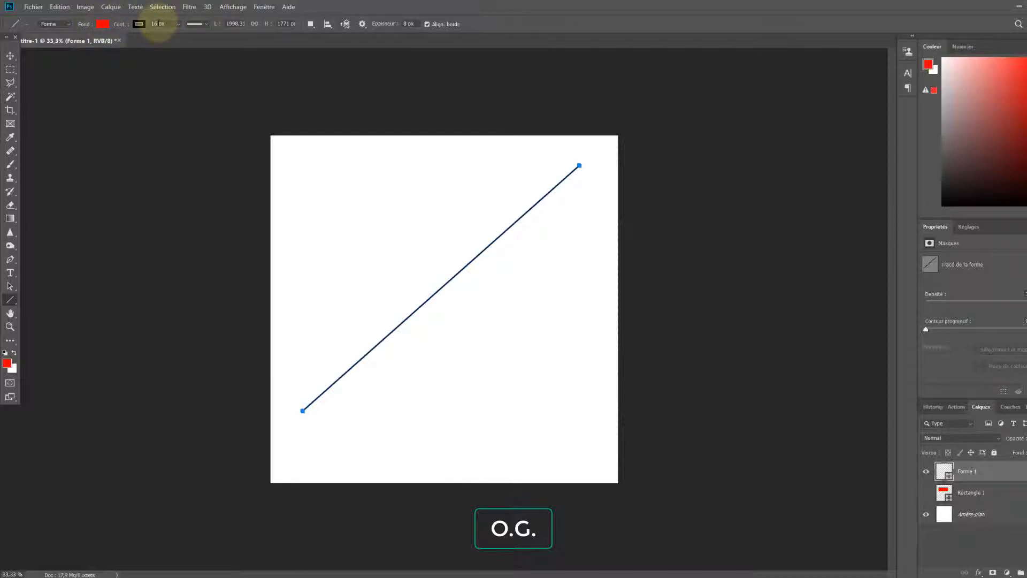
{"action": "left_click_drag", "start_coordinate": [159, 24], "coordinate": [143, 24]}
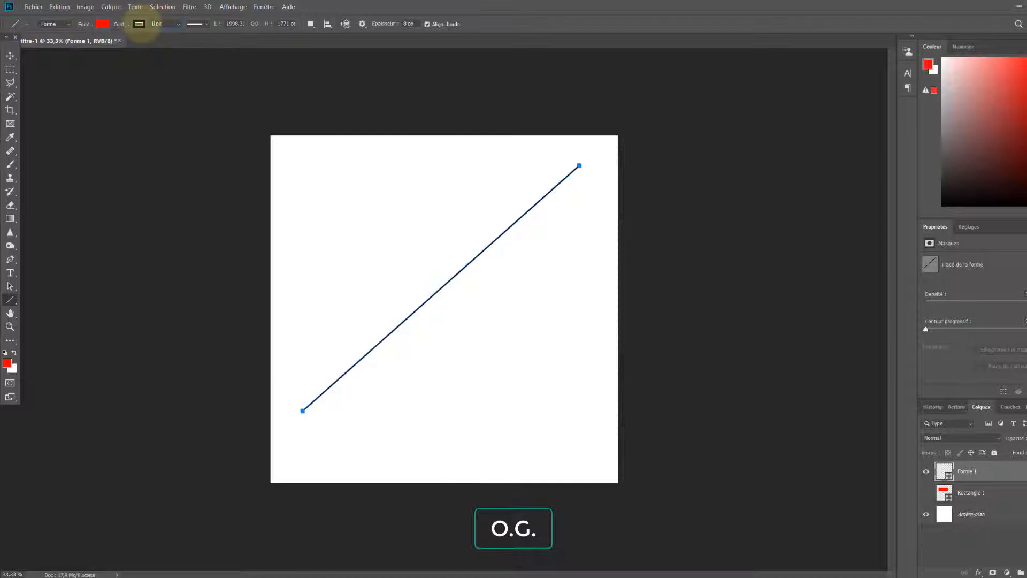
{"action": "type", "text": "1"}
{"action": "key", "text": "Return"}
- Zoom in on the diagonal line to 600% to examine its fill and stroke
{"action": "left_click", "coordinate": [9, 326]}
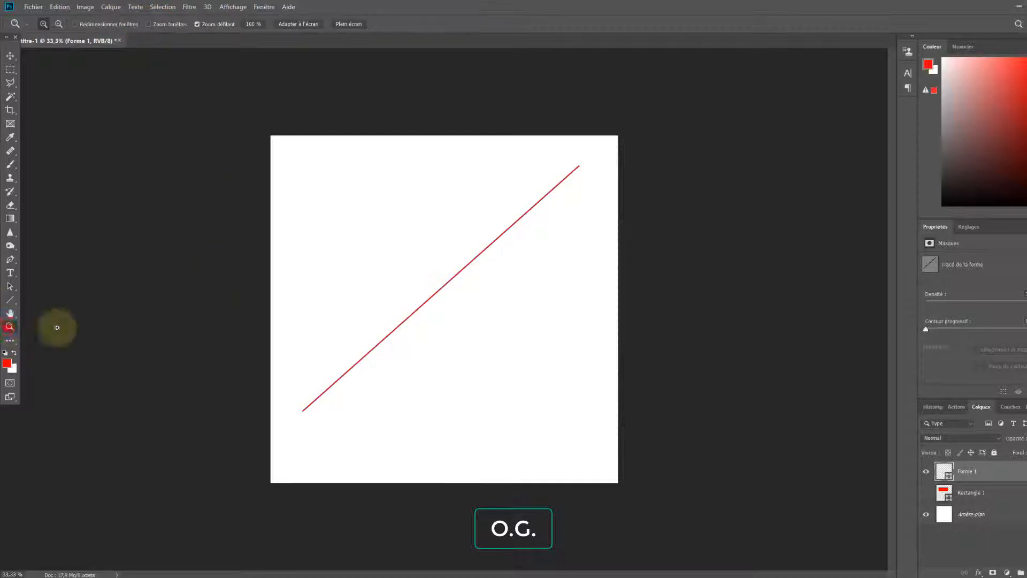
{"action": "left_click", "coordinate": [339, 386]}
{"action": "left_click", "coordinate": [332, 384]}
{"action": "left_click", "coordinate": [324, 383]}
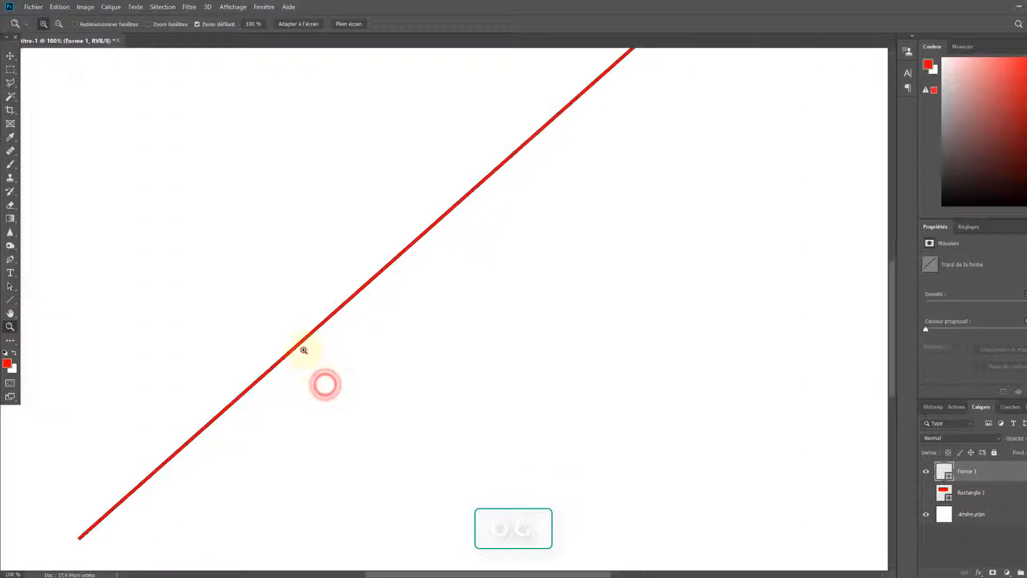
{"action": "left_click", "coordinate": [301, 349]}
{"action": "left_click", "coordinate": [302, 342]}
{"action": "left_click", "coordinate": [302, 341]}
{"action": "left_click", "coordinate": [301, 340]}
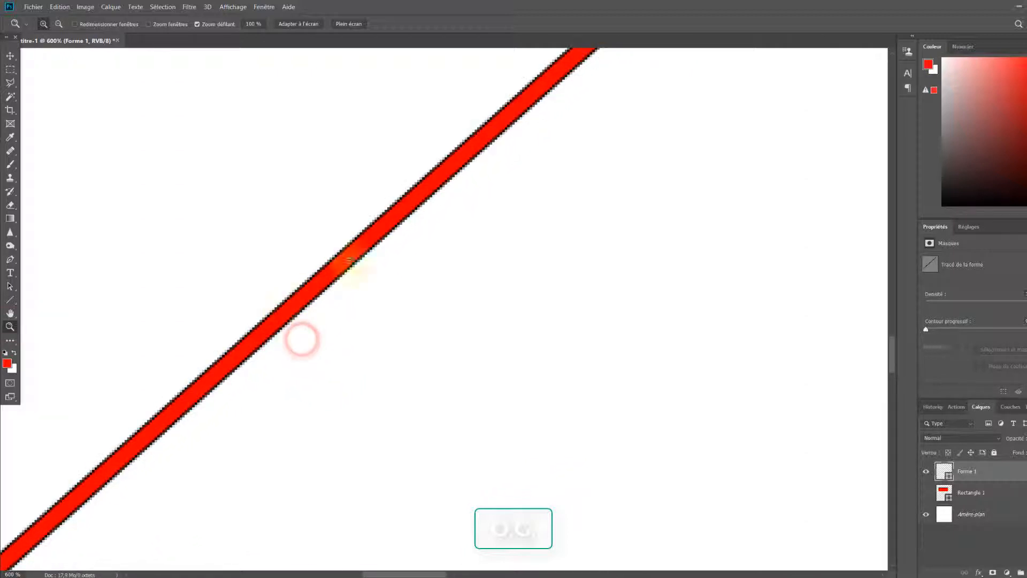
- Change the diagonal line's fill to solid yellow
{"action": "left_click", "coordinate": [13, 305]}
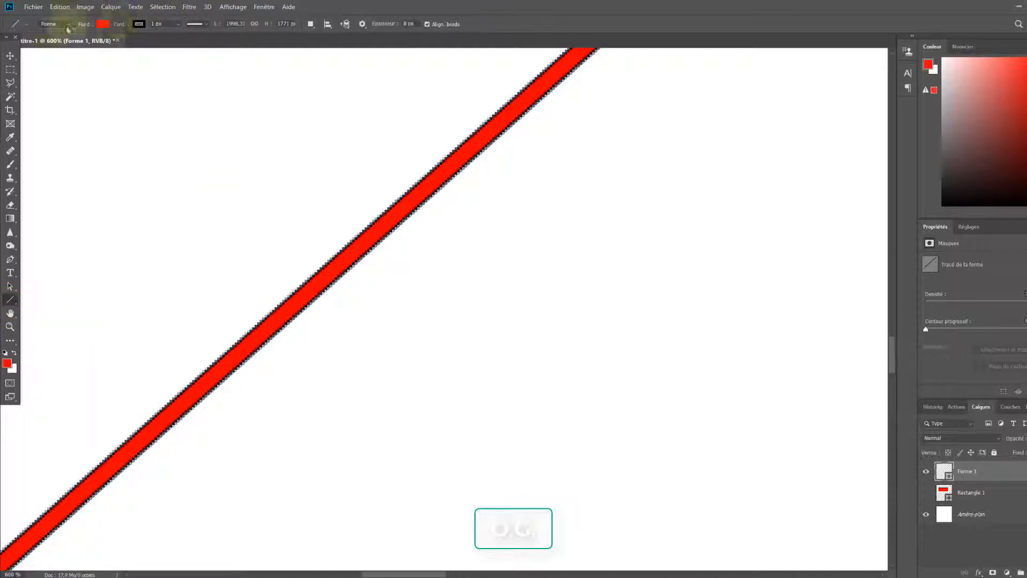
{"action": "left_click", "coordinate": [104, 24]}
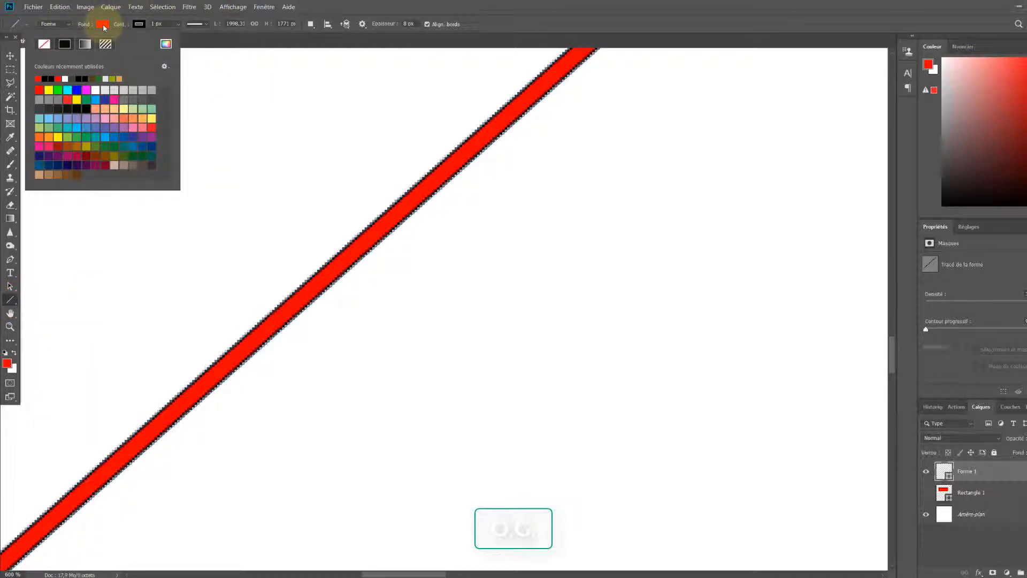
{"action": "left_click", "coordinate": [76, 100]}
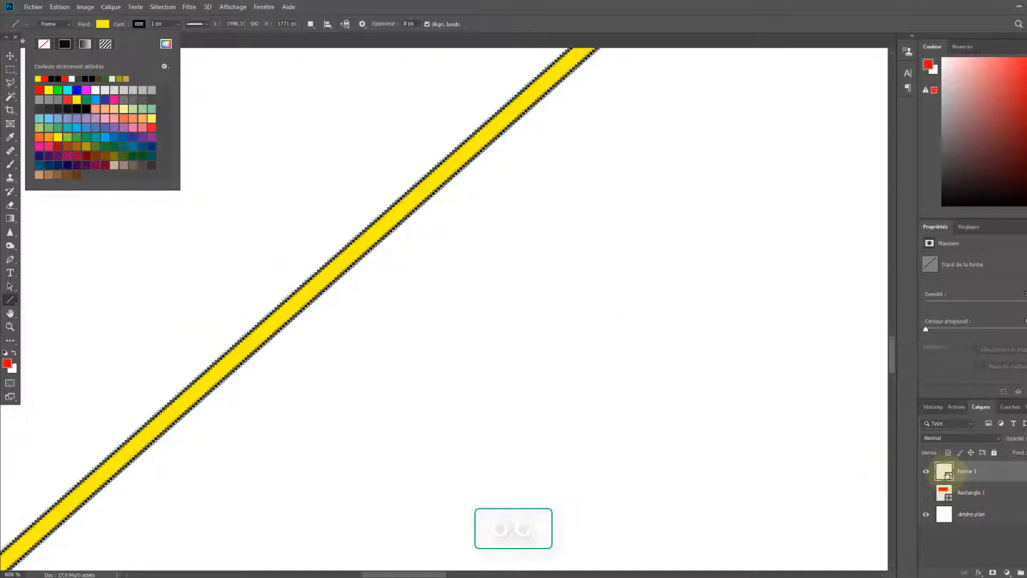
- Fit the whole canvas in view and rename the diagonal line's layer to "Trait jaune"
{"action": "double_click", "coordinate": [10, 314]}
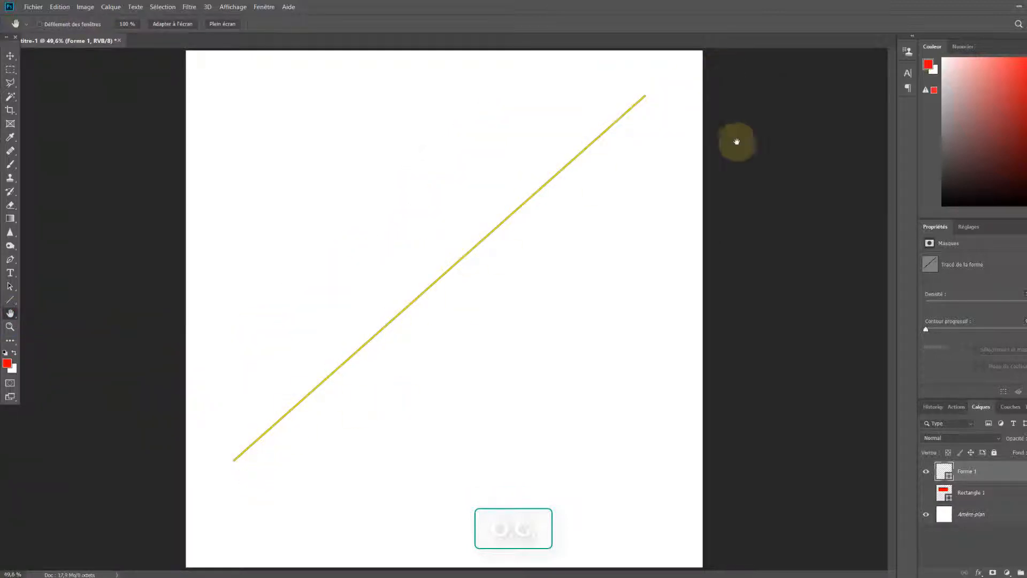
{"action": "double_click", "coordinate": [967, 472]}
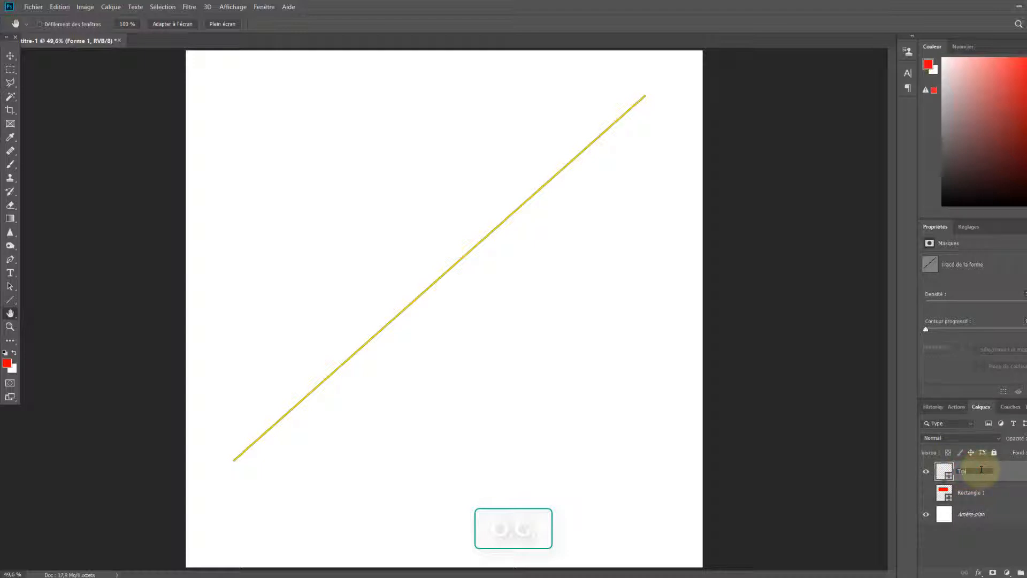
{"action": "key", "text": "Return"}
- Rename the hidden rectangle's layer to "Rectangle rouge"
{"action": "left_click", "coordinate": [965, 491]}
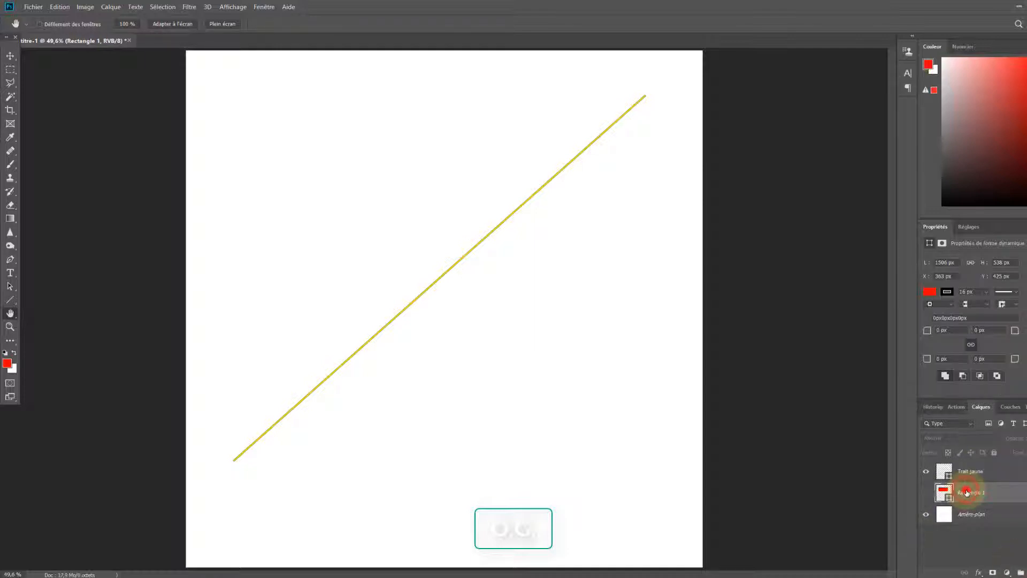
{"action": "double_click", "coordinate": [967, 493]}
{"action": "type", "text": "Rectangle roulge"}
{"action": "key", "text": "Return"}
- Draw a perfect circle about 616 px in diameter with the Ellipse tool, from its centre, in the canvas's upper-left area
{"action": "left_click", "coordinate": [9, 300]}
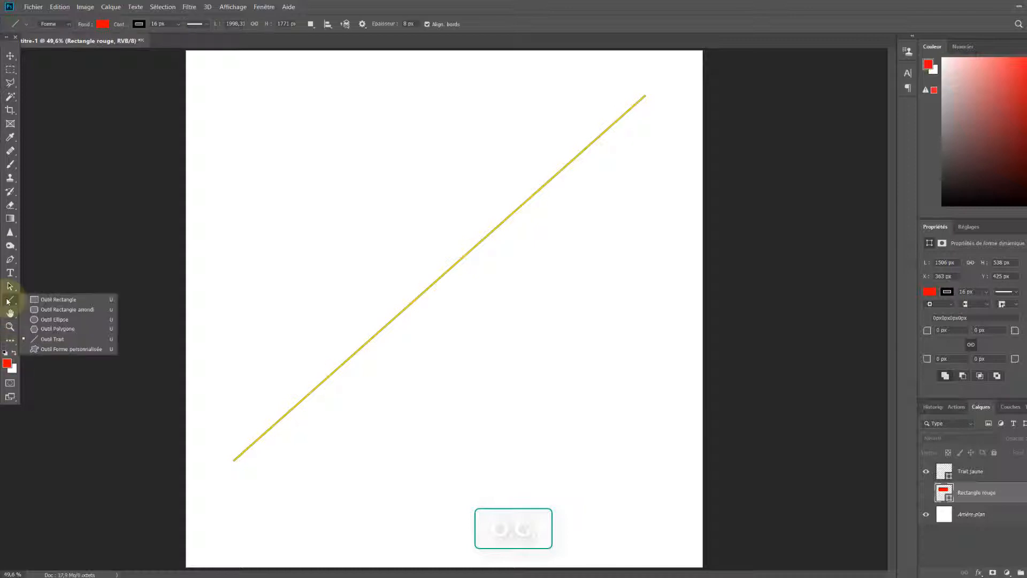
{"action": "left_click", "coordinate": [52, 320]}
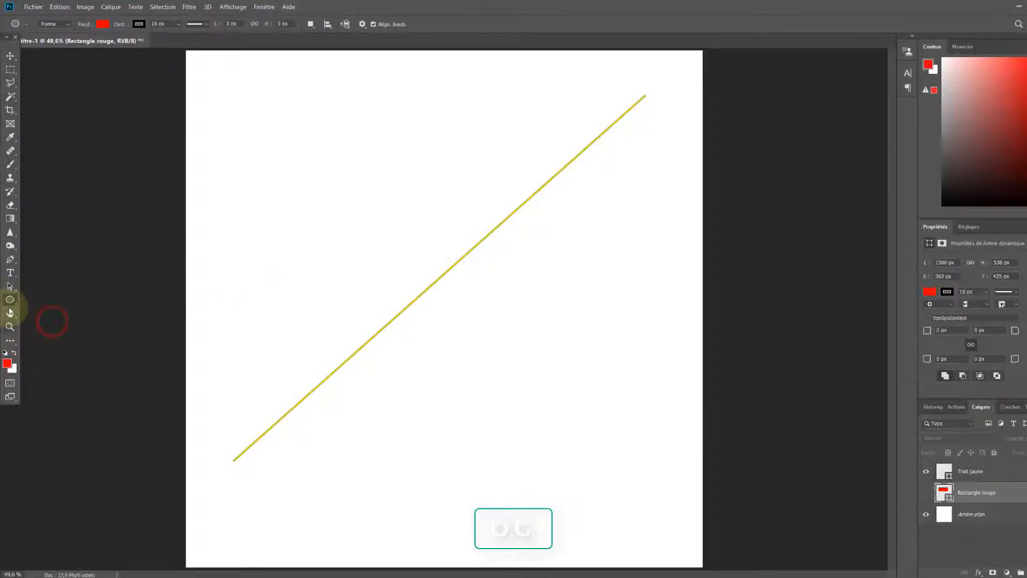
{"action": "left_click", "coordinate": [9, 299]}
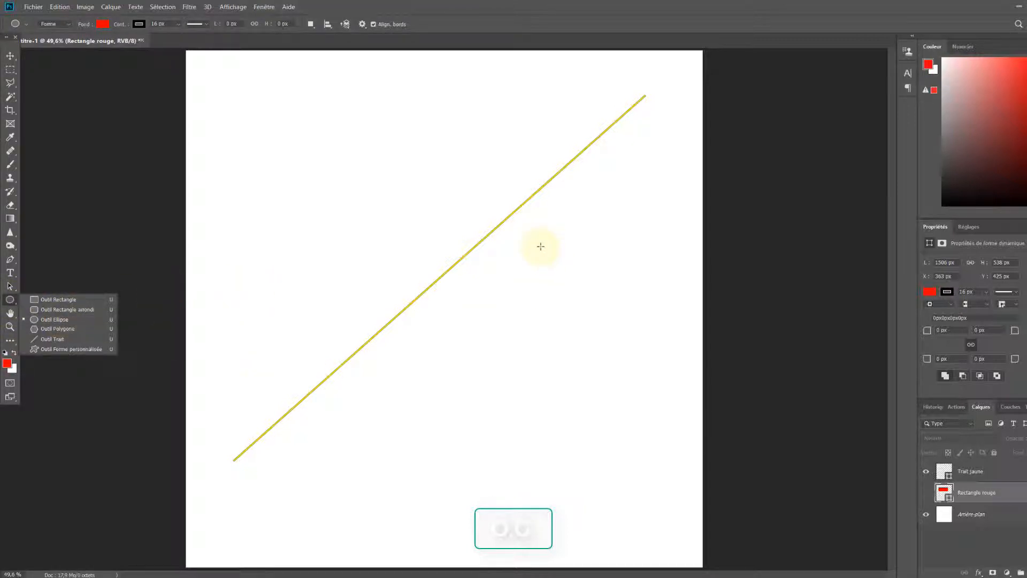
{"action": "mouse_move", "coordinate": [292, 173]}
{"action": "left_mouse_down"}
{"action": "mouse_move", "coordinate": [614, 374]}
{"action": "mouse_move", "coordinate": [349, 275]}
{"action": "mouse_move", "coordinate": [538, 261]}
{"action": "mouse_move", "coordinate": [500, 224]}
{"action": "mouse_move", "coordinate": [663, 403]}
{"action": "mouse_move", "coordinate": [397, 187]}
{"action": "mouse_move", "coordinate": [617, 357]}
{"action": "mouse_move", "coordinate": [456, 253]}
{"action": "left_mouse_up"}
{"action": "key", "text": "alt"}
{"action": "key", "text": "shift"}
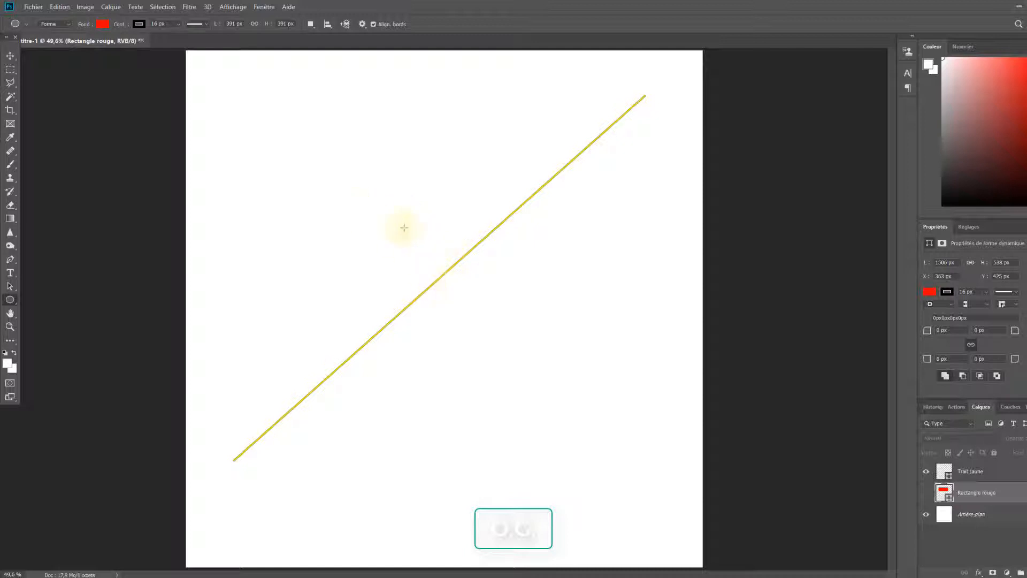
{"action": "left_click", "coordinate": [394, 231]}
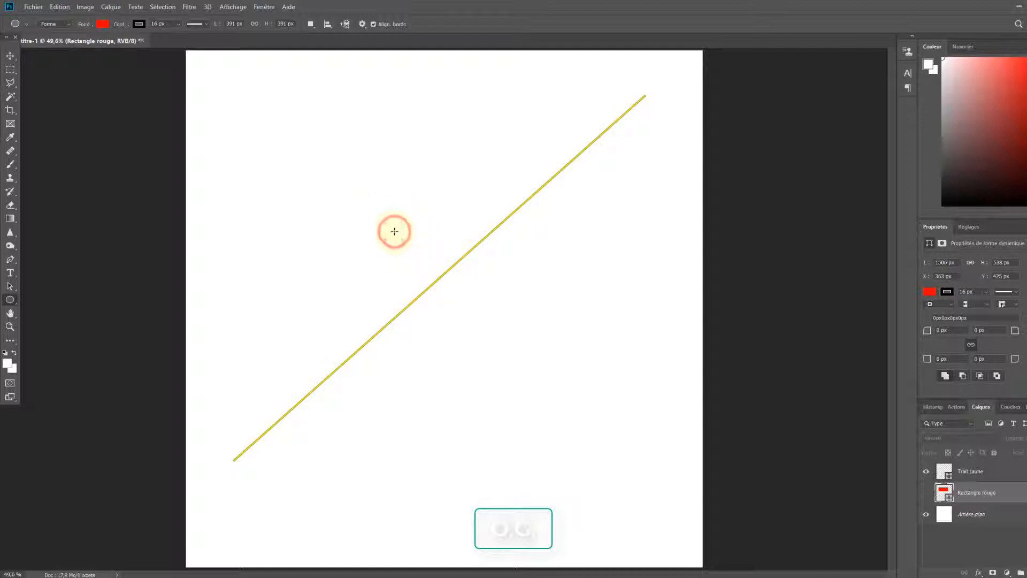
{"action": "left_click_drag", "start_coordinate": [396, 232], "coordinate": [457, 298]}
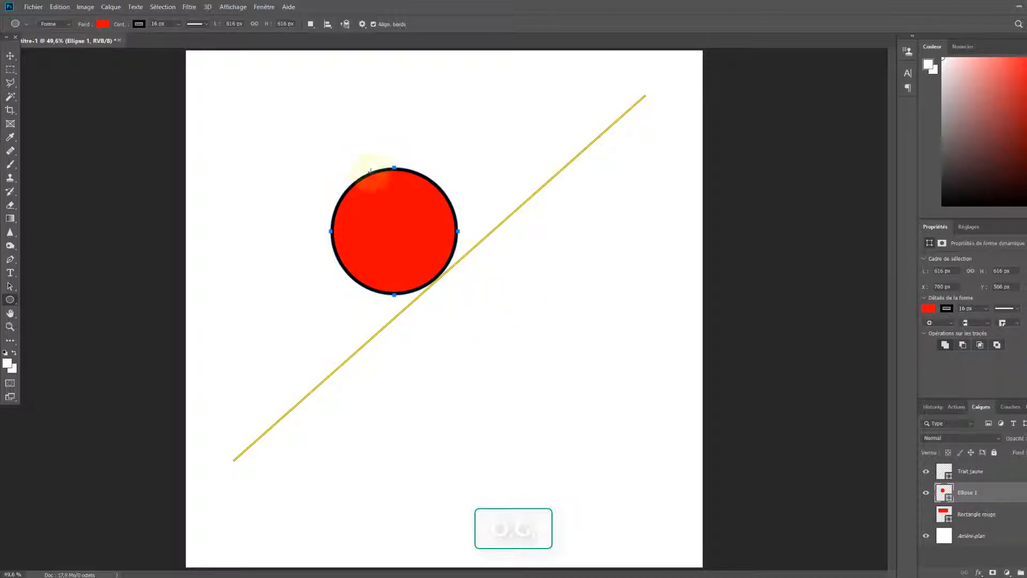
- Fill the circle with the yellow, violet, orange and blue gradient preset
{"action": "left_click", "coordinate": [103, 24]}
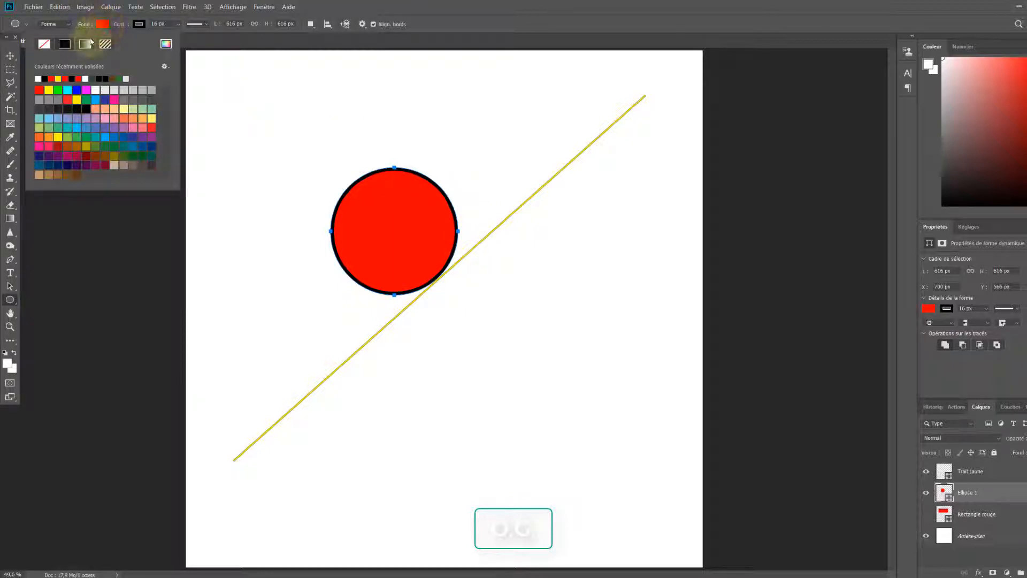
{"action": "left_click", "coordinate": [86, 46]}
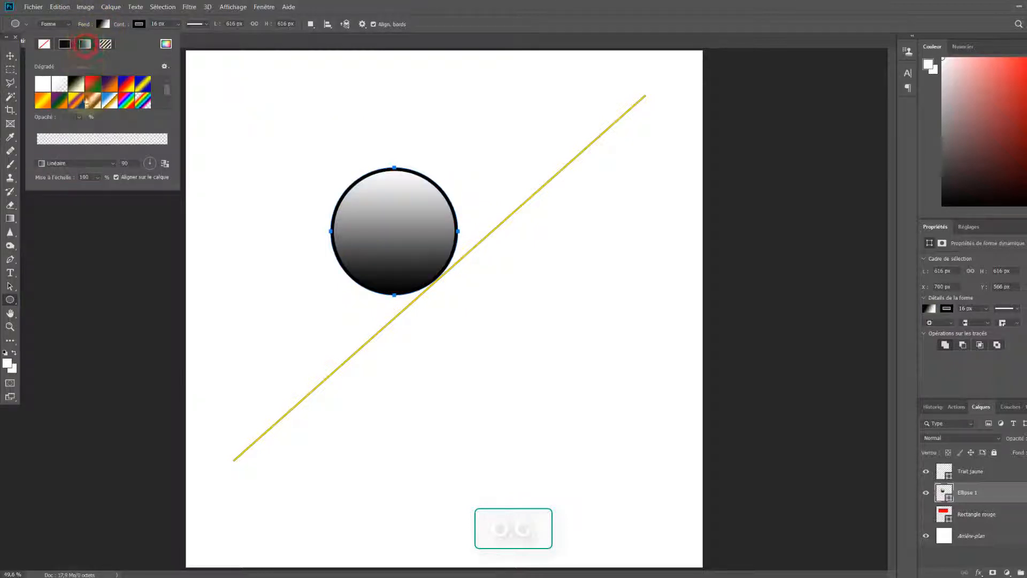
{"action": "left_click", "coordinate": [72, 106]}
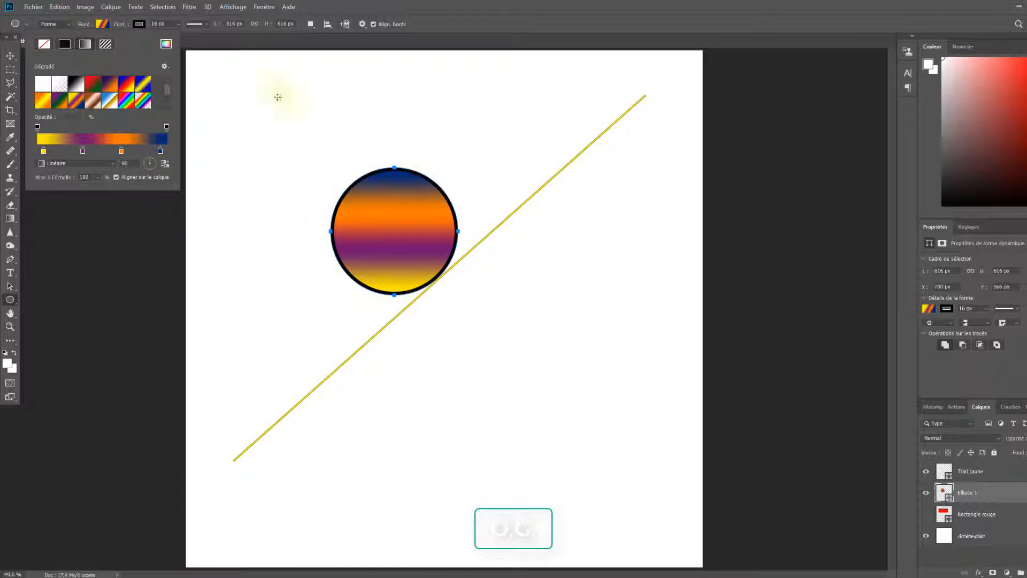
- Give the circle a yellow dashed stroke 26 px wide
{"action": "left_click", "coordinate": [139, 25]}
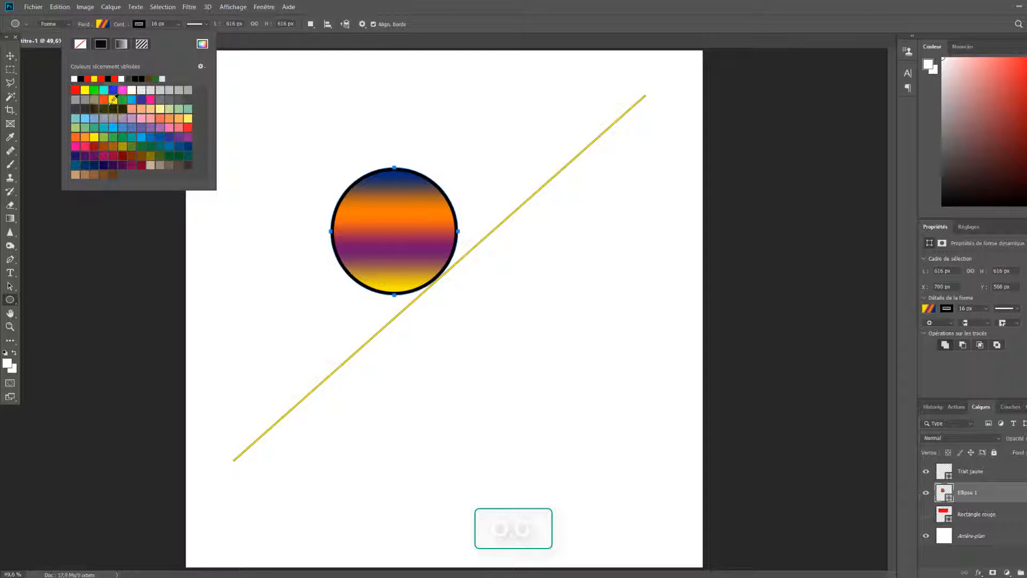
{"action": "left_click", "coordinate": [112, 101]}
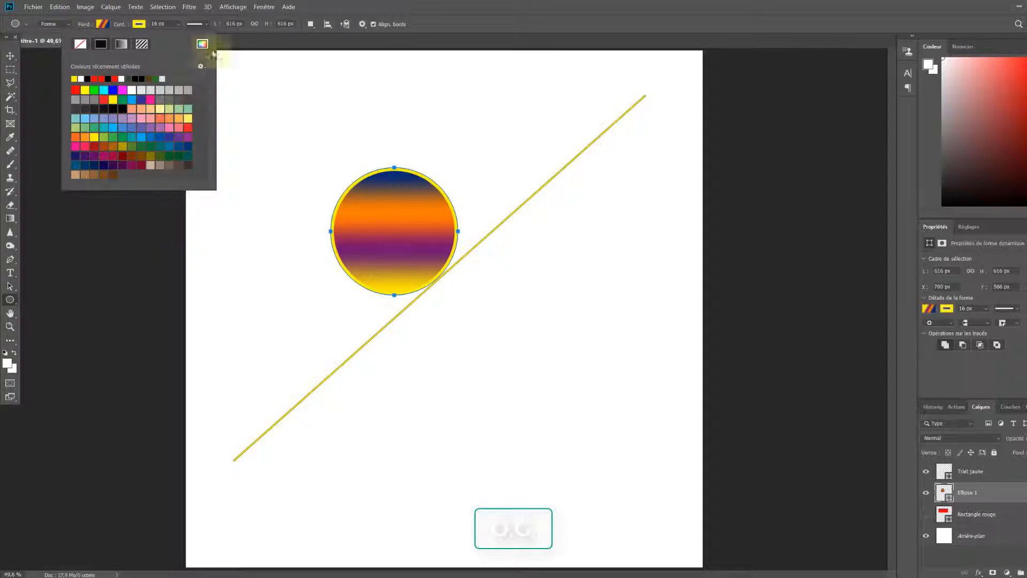
{"action": "left_click", "coordinate": [159, 24]}
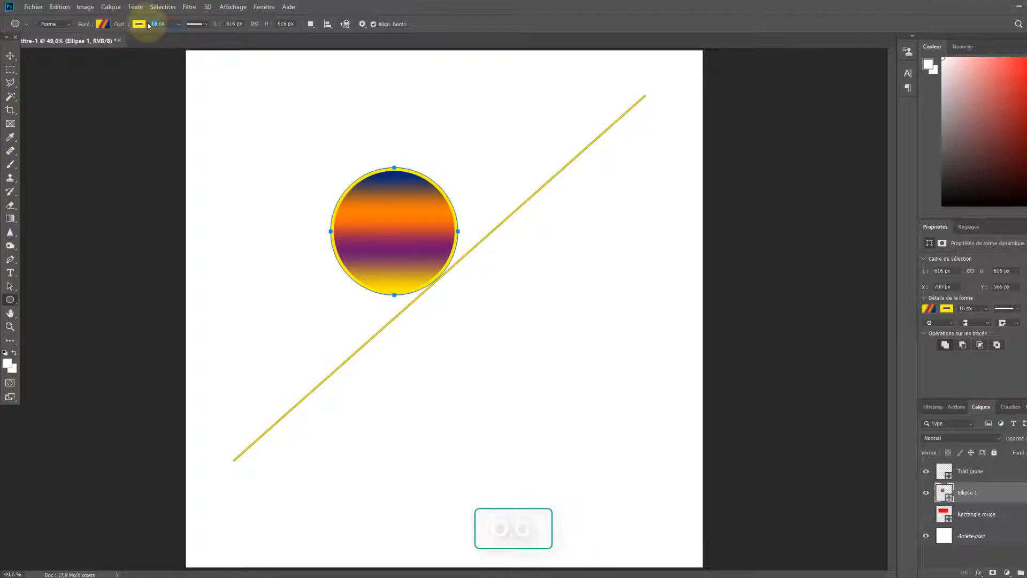
{"action": "left_click", "coordinate": [199, 24]}
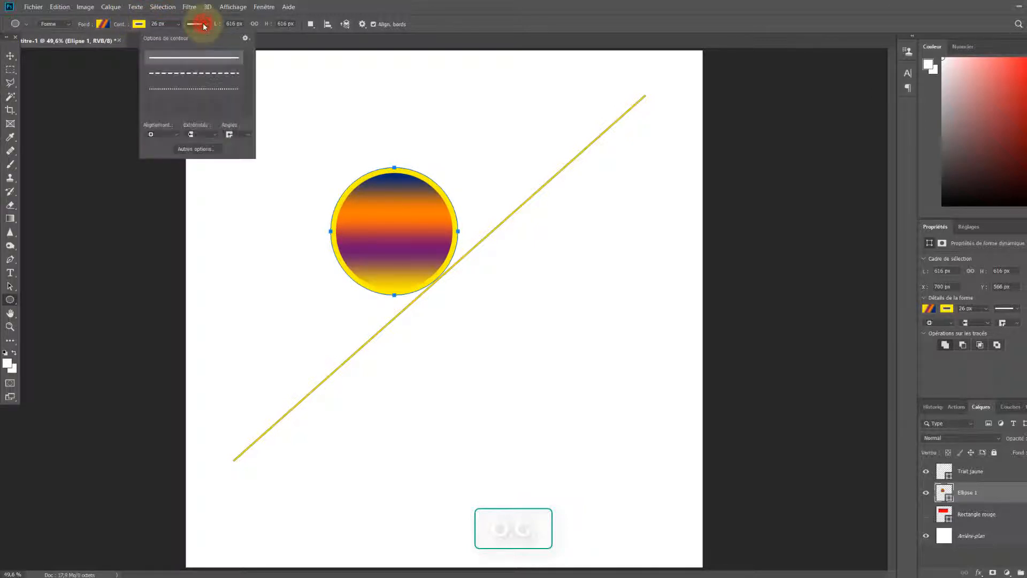
{"action": "left_click", "coordinate": [192, 73]}
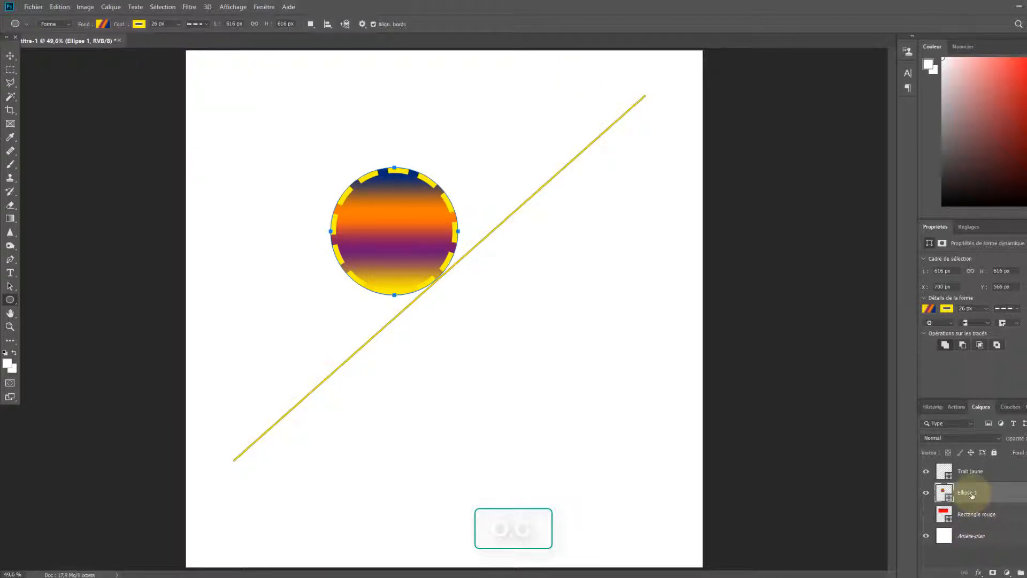
- Rename the circle's layer to "Cercle jaune"
{"action": "double_click", "coordinate": [972, 494]}
{"action": "type", "text": "Cercle jaune"}
{"action": "key", "text": "Return"}
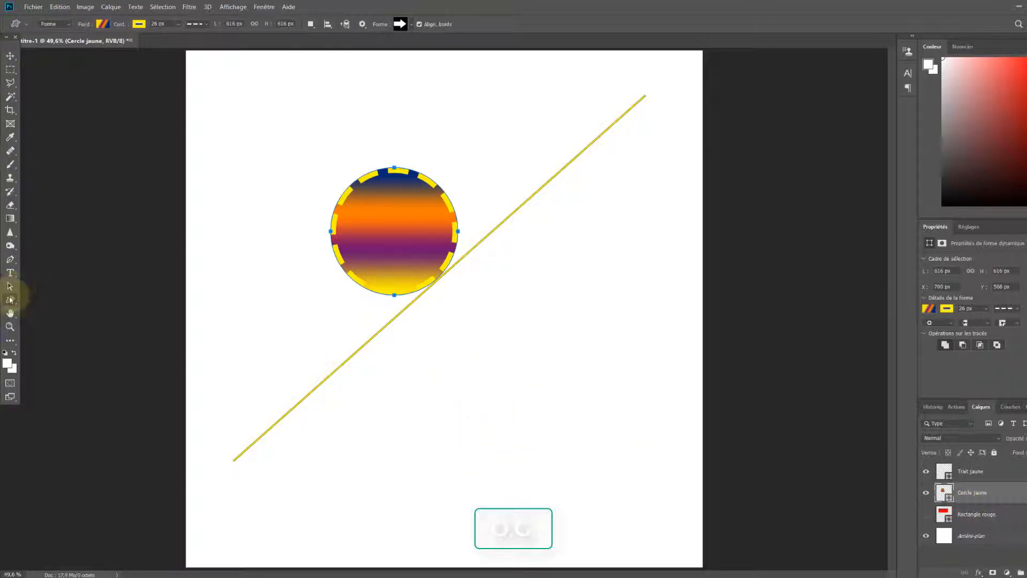
- With the Custom Shape tool, replace the available shapes with the complete "Toutes" set
{"action": "left_click", "coordinate": [10, 299]}
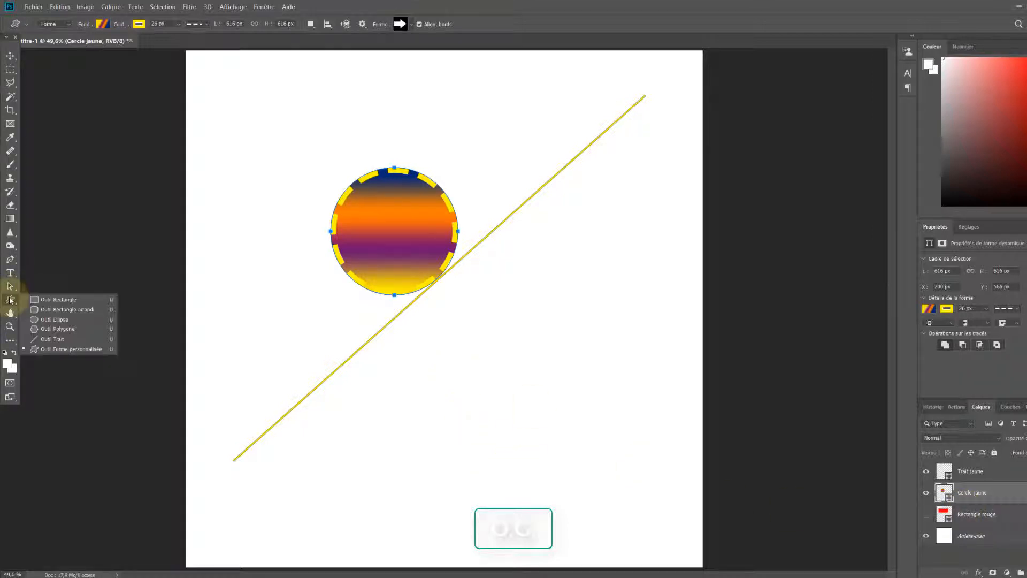
{"action": "left_click", "coordinate": [88, 353]}
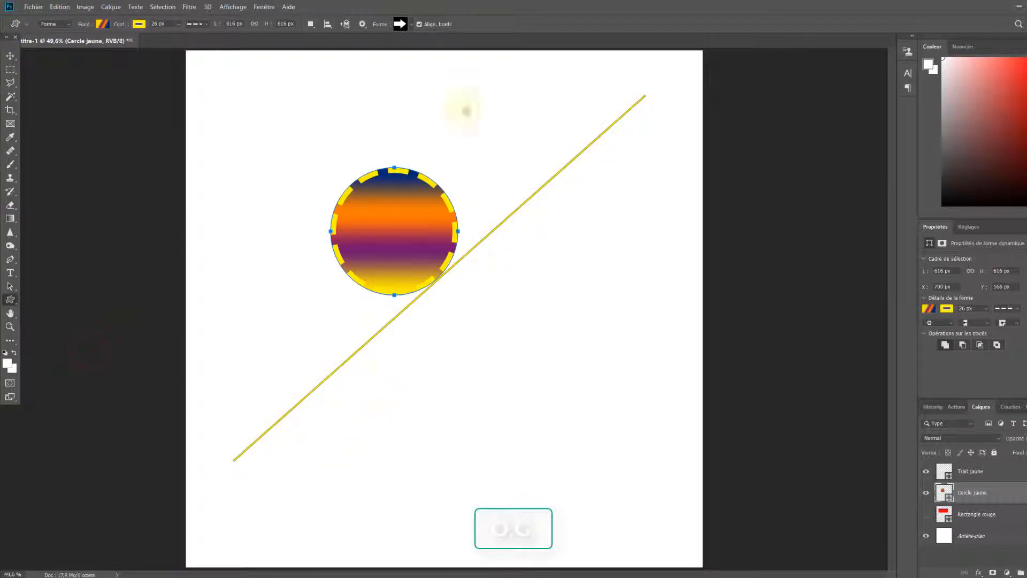
{"action": "left_click", "coordinate": [408, 27]}
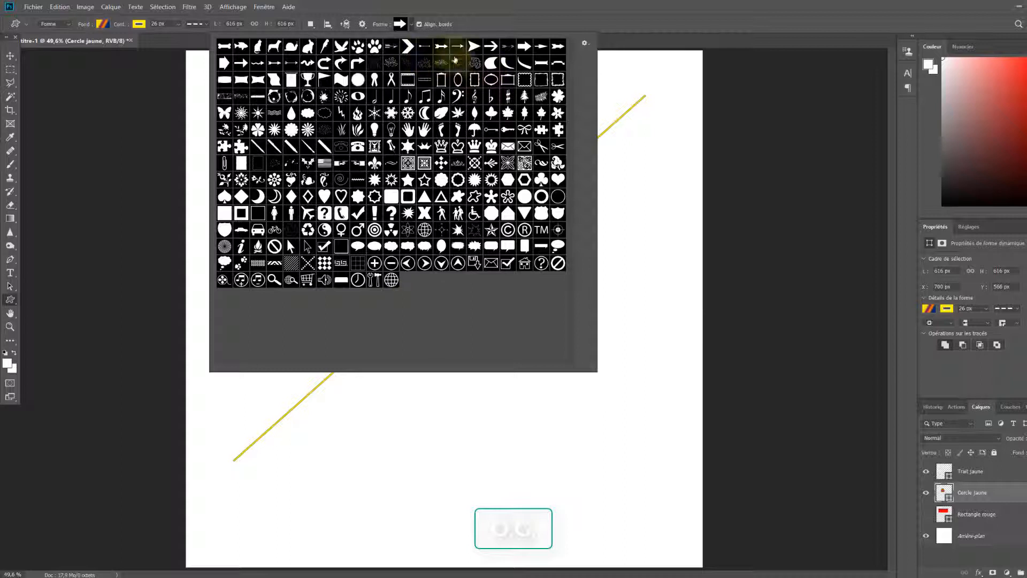
{"action": "left_click", "coordinate": [586, 44]}
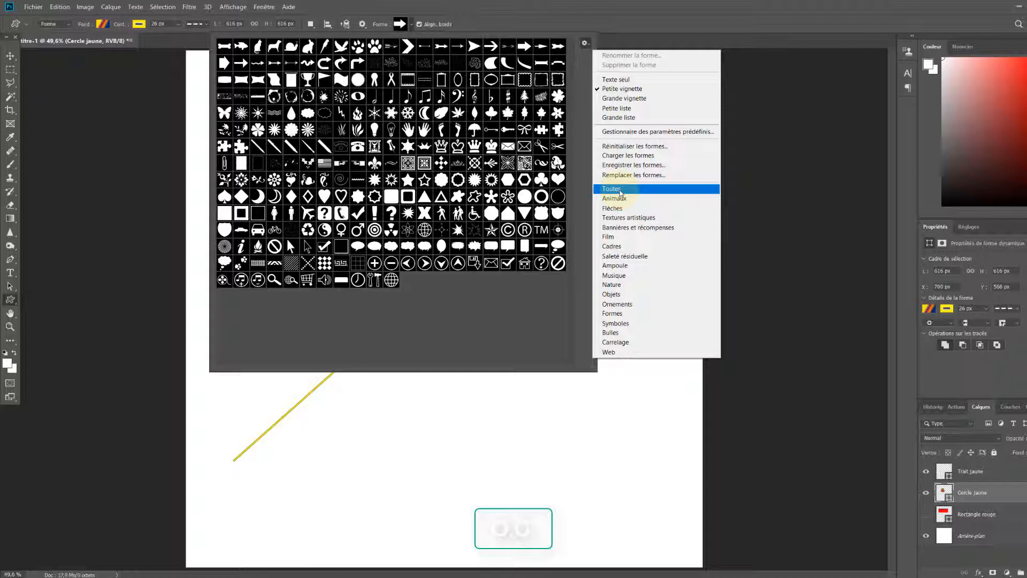
{"action": "left_click", "coordinate": [620, 190]}
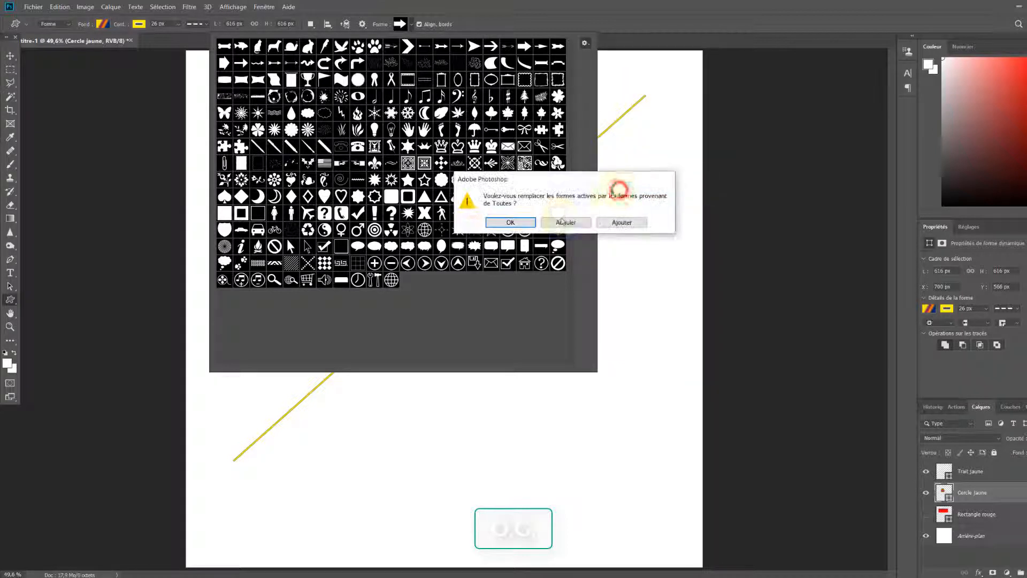
{"action": "left_click", "coordinate": [511, 222]}
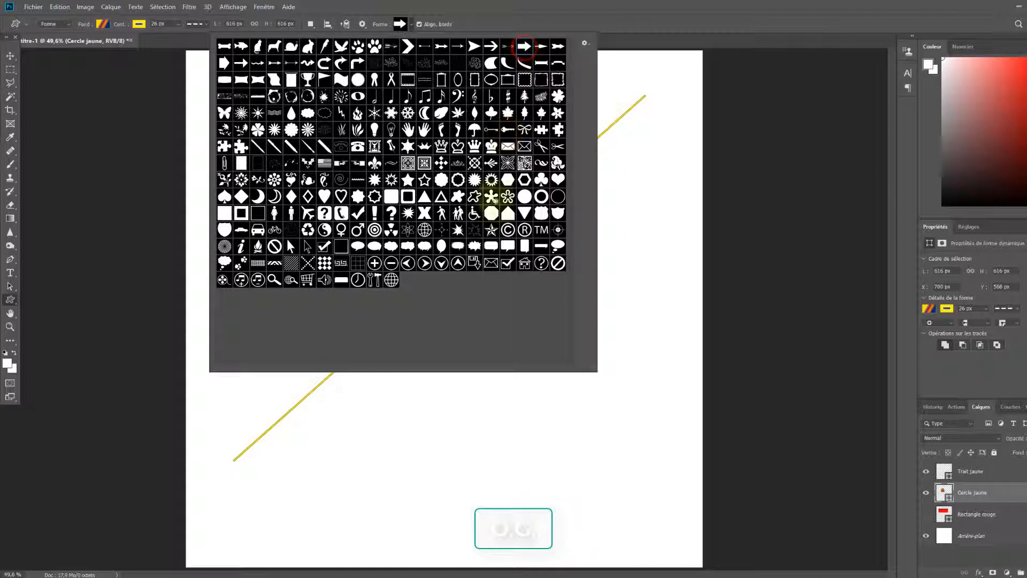
- Draw a right-pointing arrow about 1570 by 359 px near the canvas's lower edge and fill it with the black-to-white gradient
{"action": "left_click", "coordinate": [306, 445]}
{"action": "left_click_drag", "start_coordinate": [314, 450], "coordinate": [628, 519]}
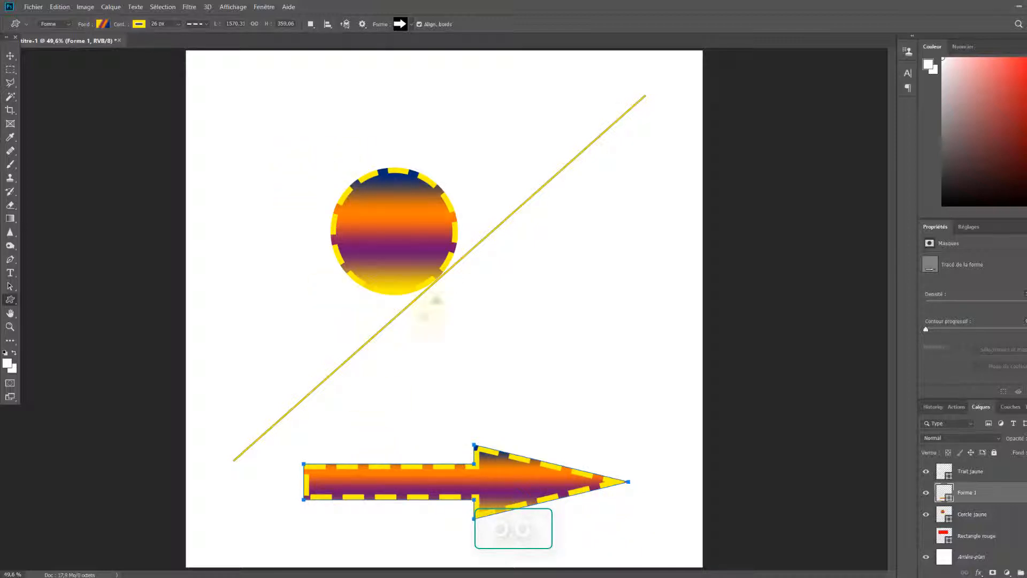
{"action": "left_click", "coordinate": [102, 24]}
{"action": "left_click", "coordinate": [76, 84]}
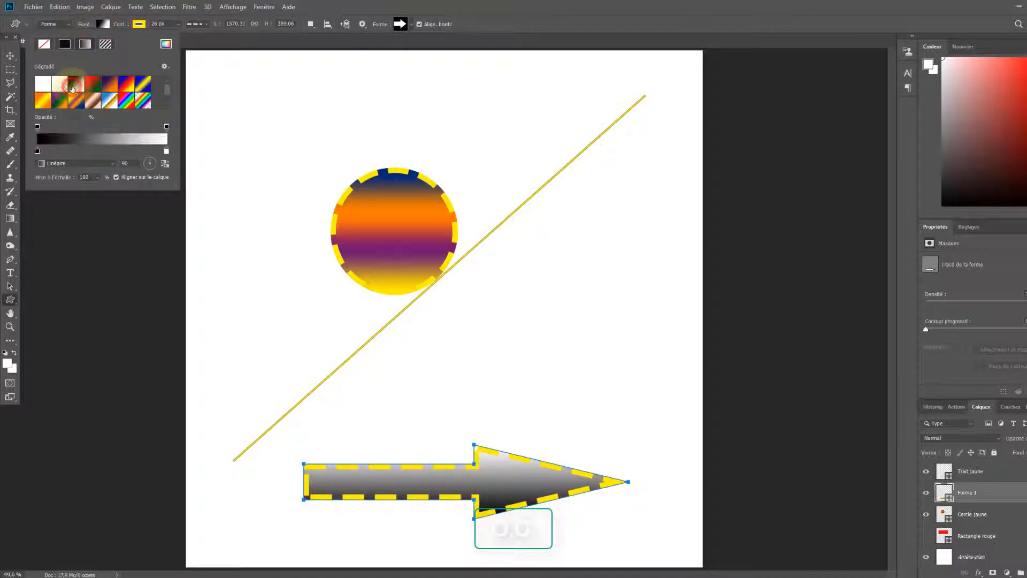
- Change the arrow's stroke to black with a continuous line style
{"action": "left_click", "coordinate": [138, 24]}
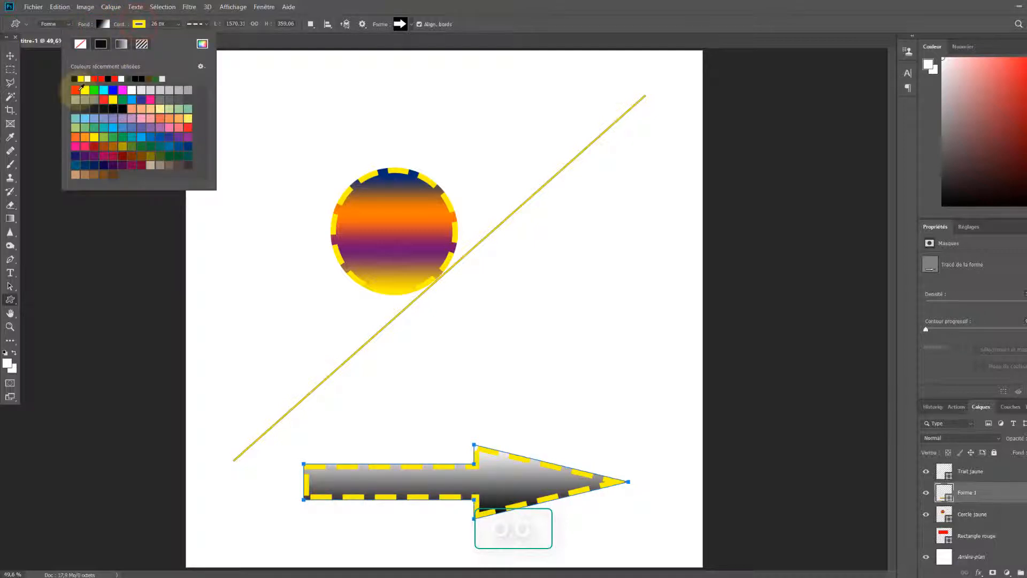
{"action": "left_click", "coordinate": [74, 79]}
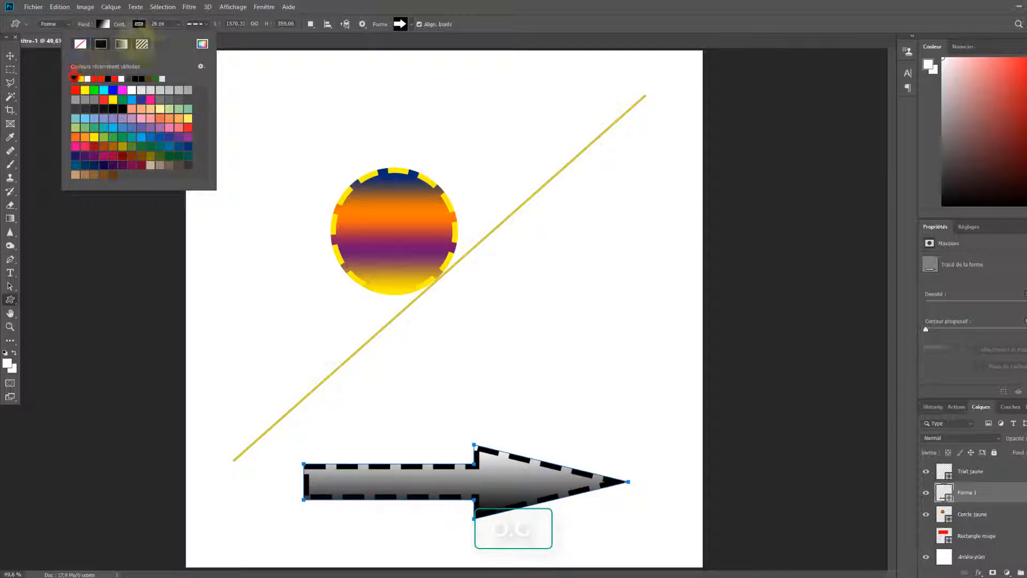
{"action": "left_click", "coordinate": [157, 23]}
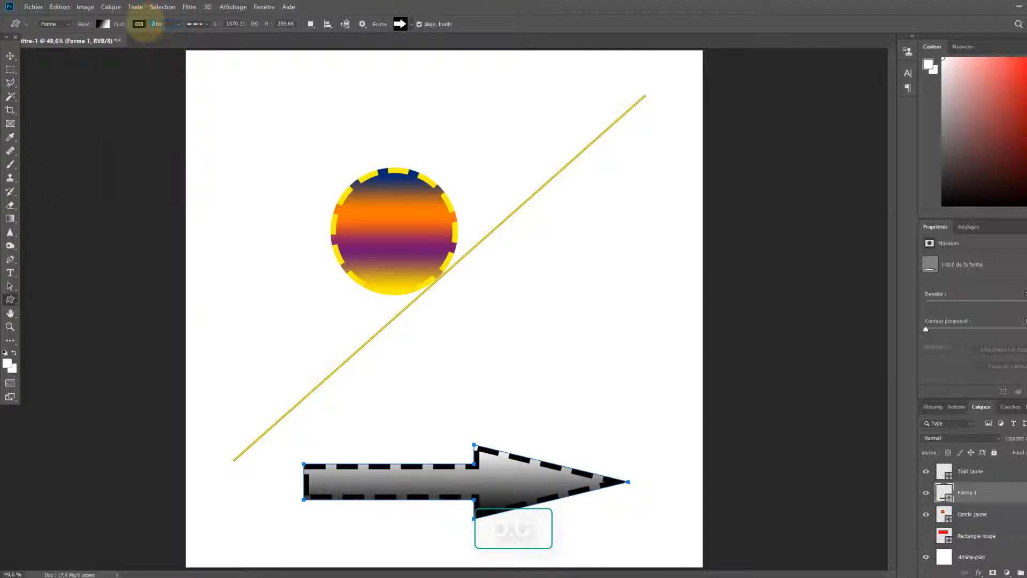
{"action": "left_click", "coordinate": [202, 24]}
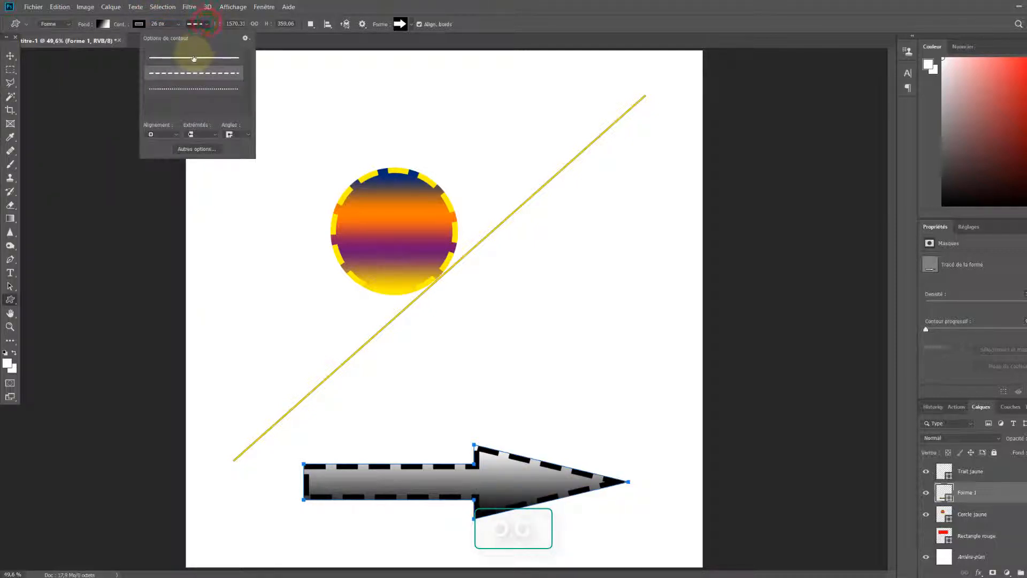
{"action": "left_click", "coordinate": [194, 57]}
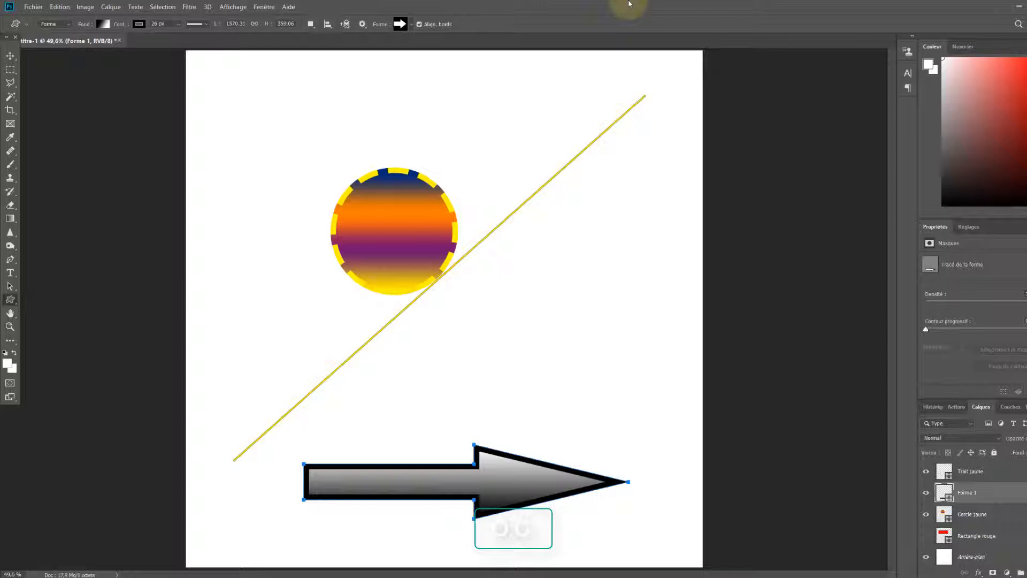
- Rename the arrow's layer to "Fleche"
{"action": "double_click", "coordinate": [963, 493]}
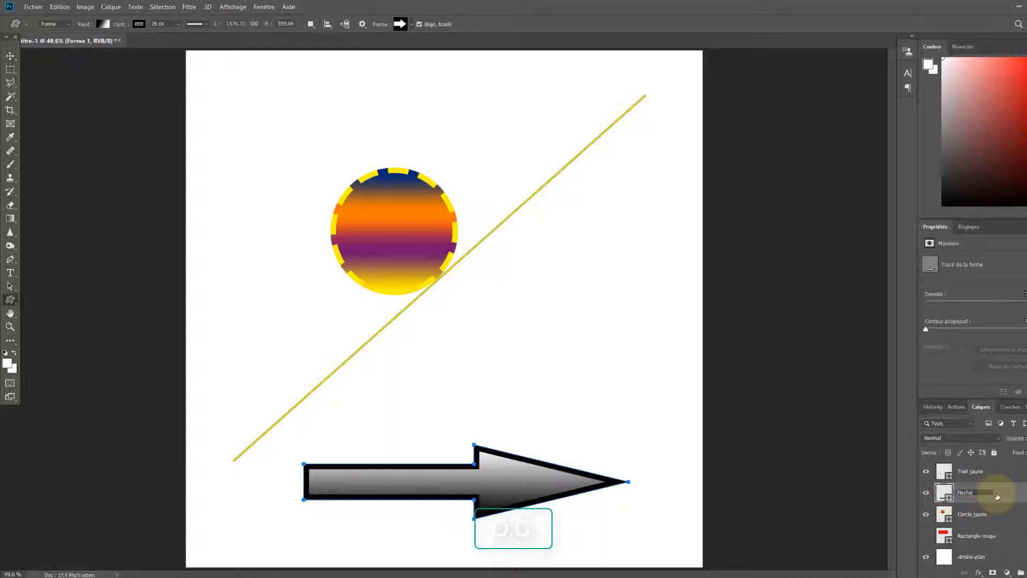
{"action": "key", "text": "Return"}
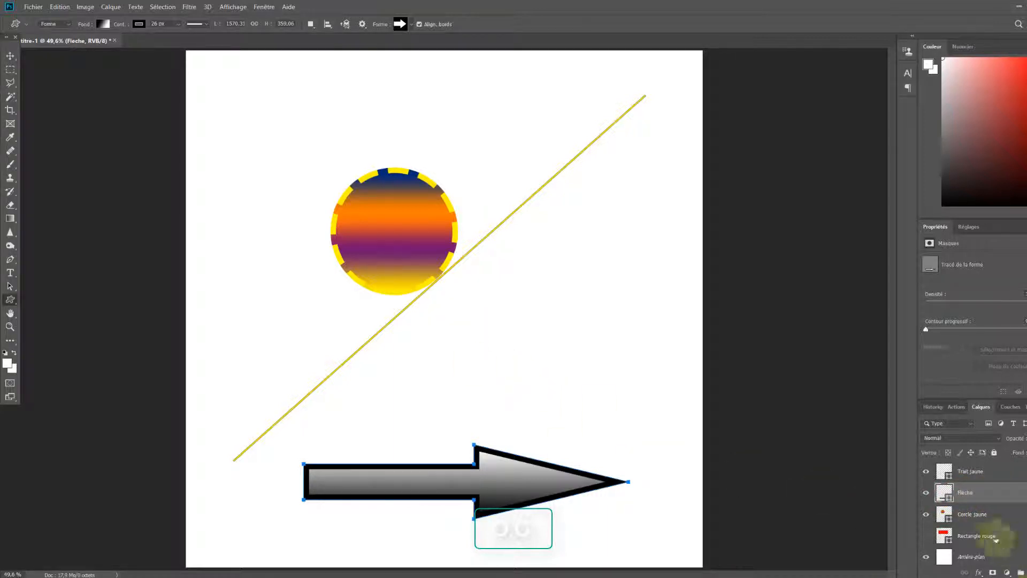
- Select the "Cercle jaune" layer and toggle its visibility off and on again
{"action": "left_click", "coordinate": [972, 515]}
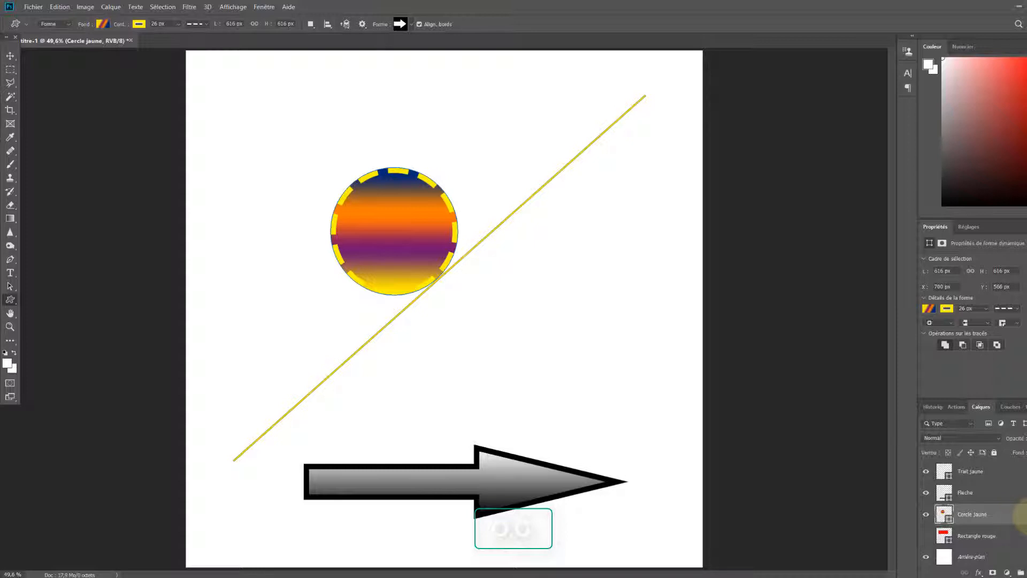
{"action": "left_click", "coordinate": [927, 516]}
{"action": "left_click", "coordinate": [927, 515]}
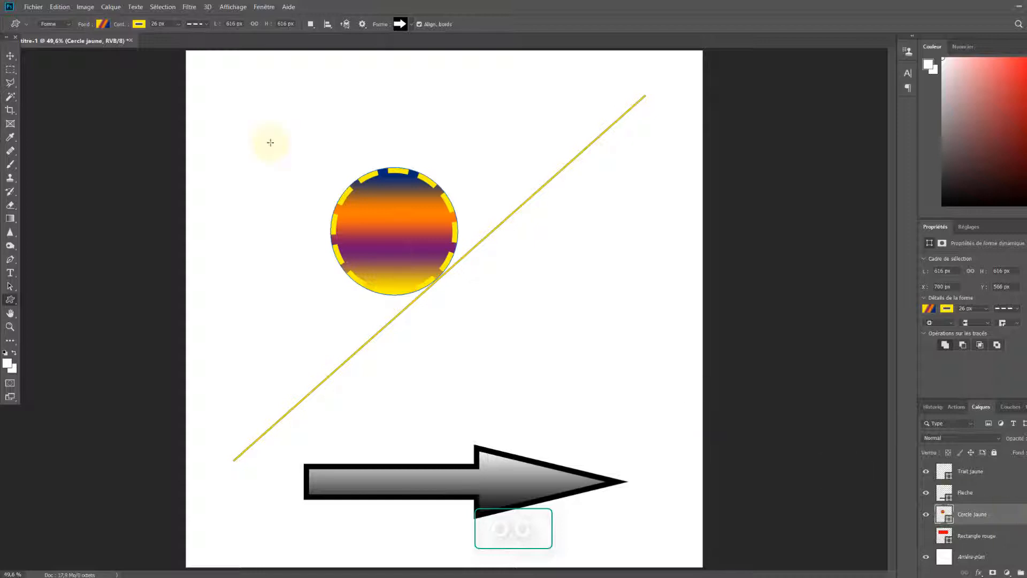
- Stretch the circle with a free transform into a wide ellipse about 1328 by 779 px, keeping its upper-left corner fixed
{"action": "left_click", "coordinate": [59, 6]}
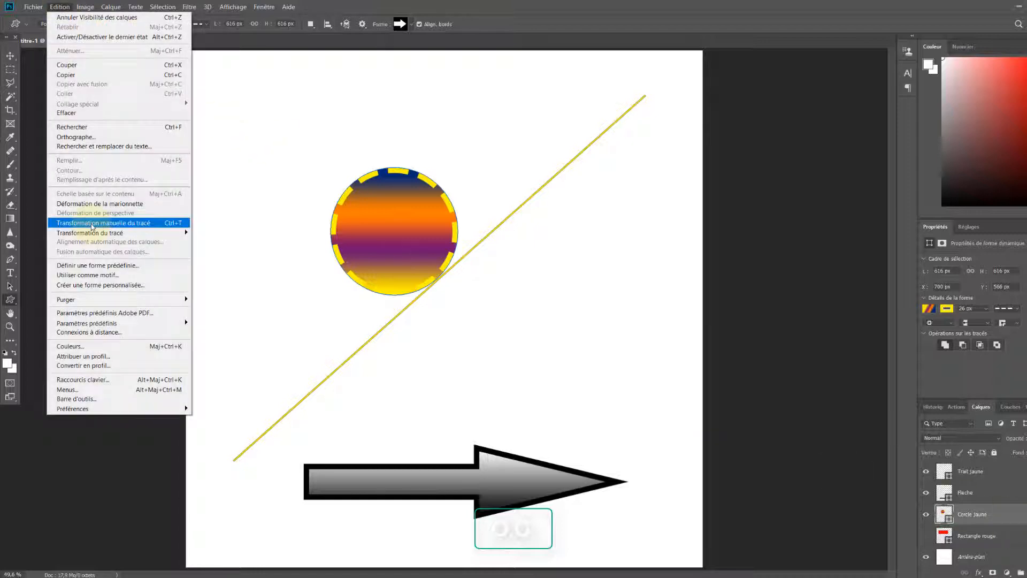
{"action": "left_click", "coordinate": [92, 224]}
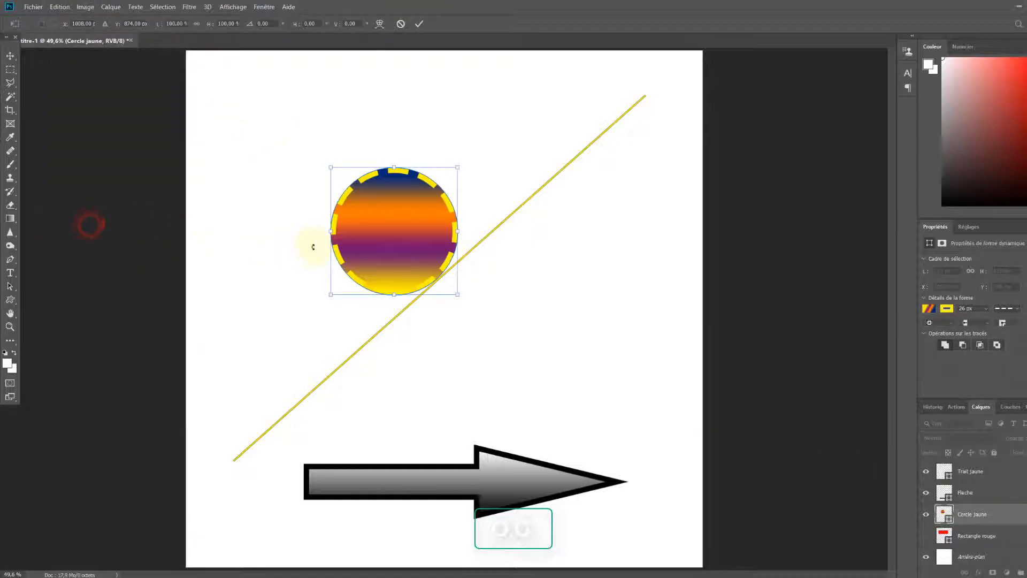
{"action": "left_click_drag", "start_coordinate": [460, 295], "coordinate": [606, 328]}
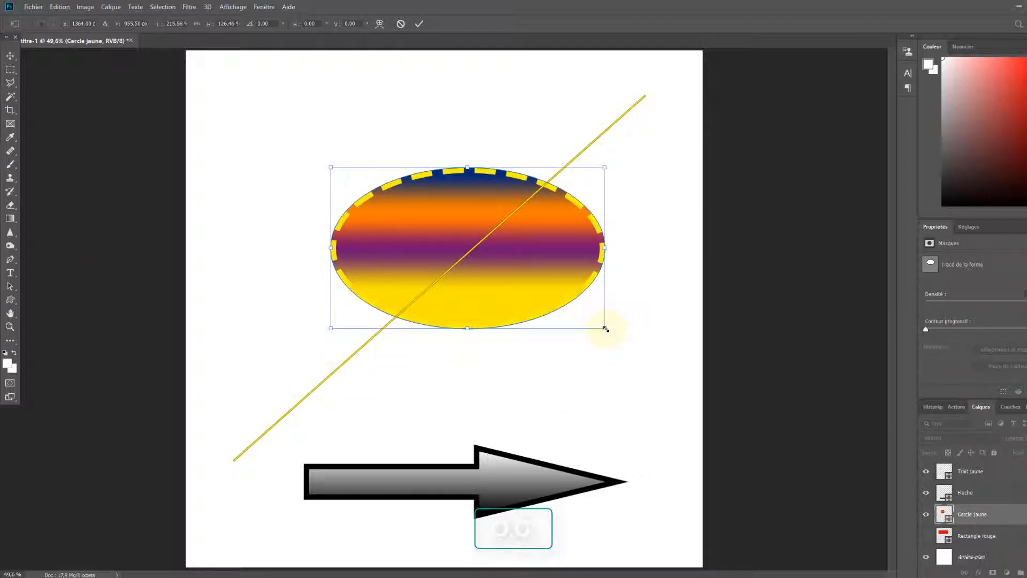
{"action": "key", "text": "Return"}
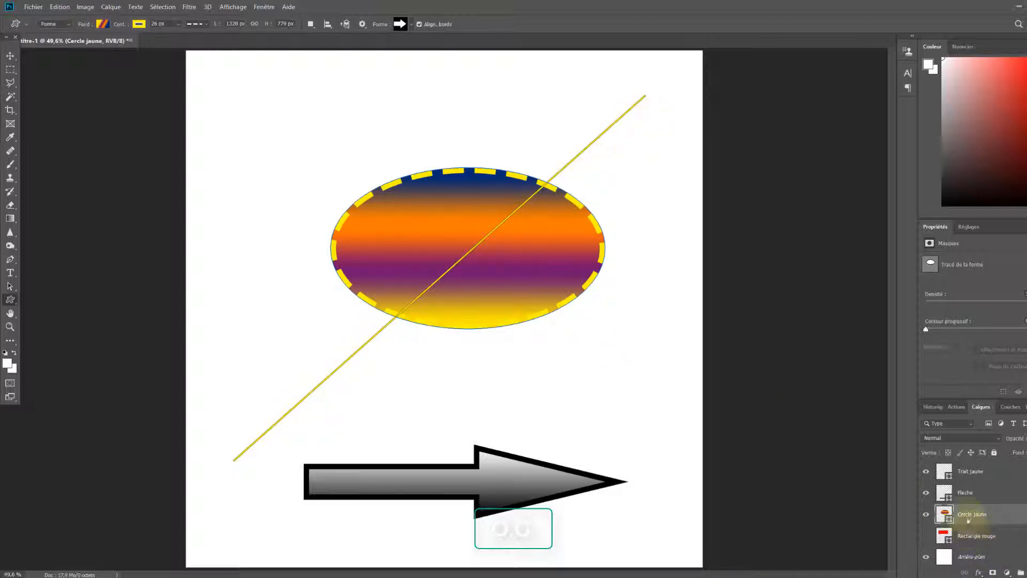
- Move the "Trait jaune" layer directly beneath "Cercle jaune" in the stacking order and select the "Cercle jaune" layer
{"action": "left_click", "coordinate": [978, 472]}
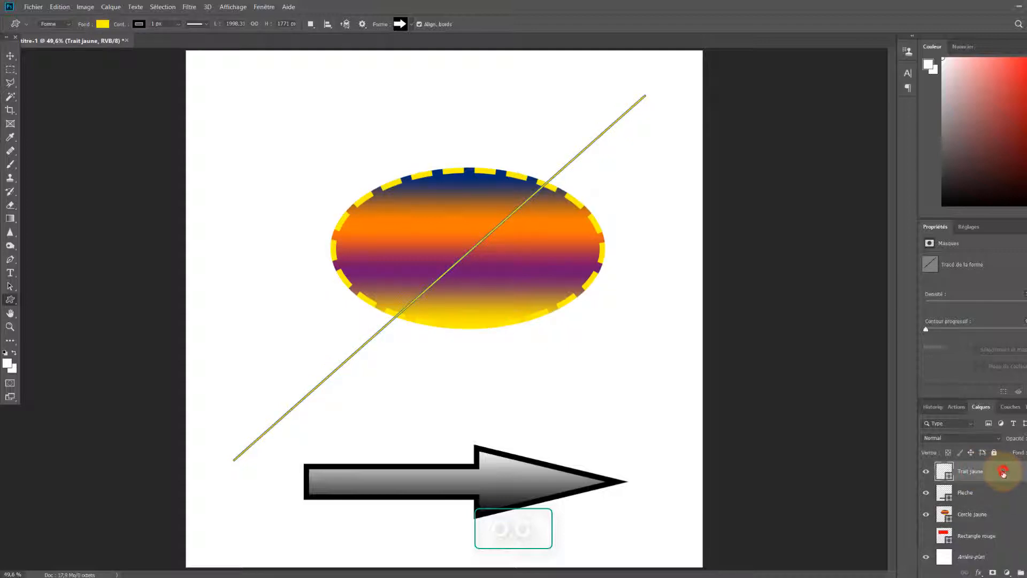
{"action": "left_click_drag", "start_coordinate": [1004, 473], "coordinate": [1005, 519]}
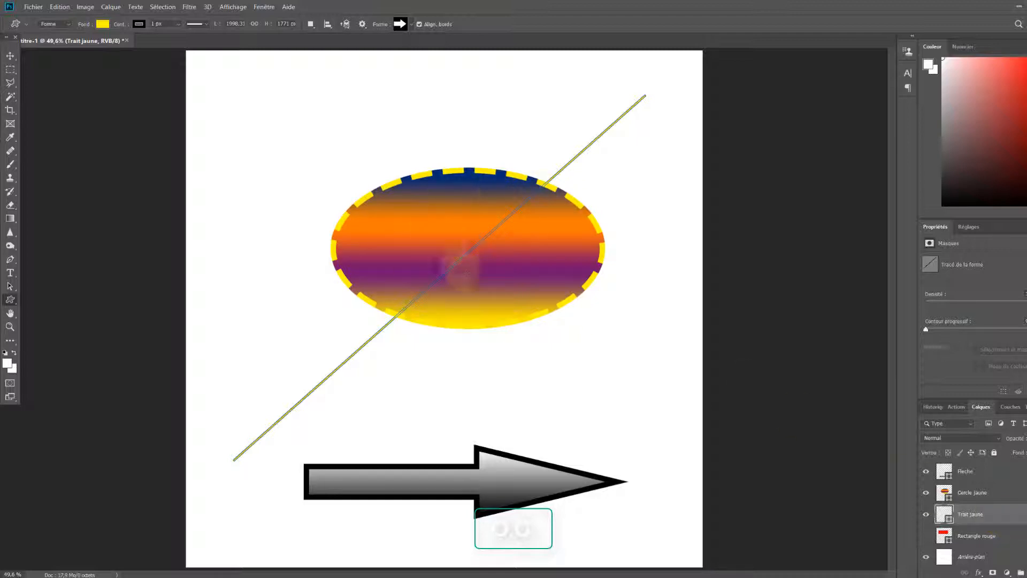
{"action": "left_click", "coordinate": [998, 497]}
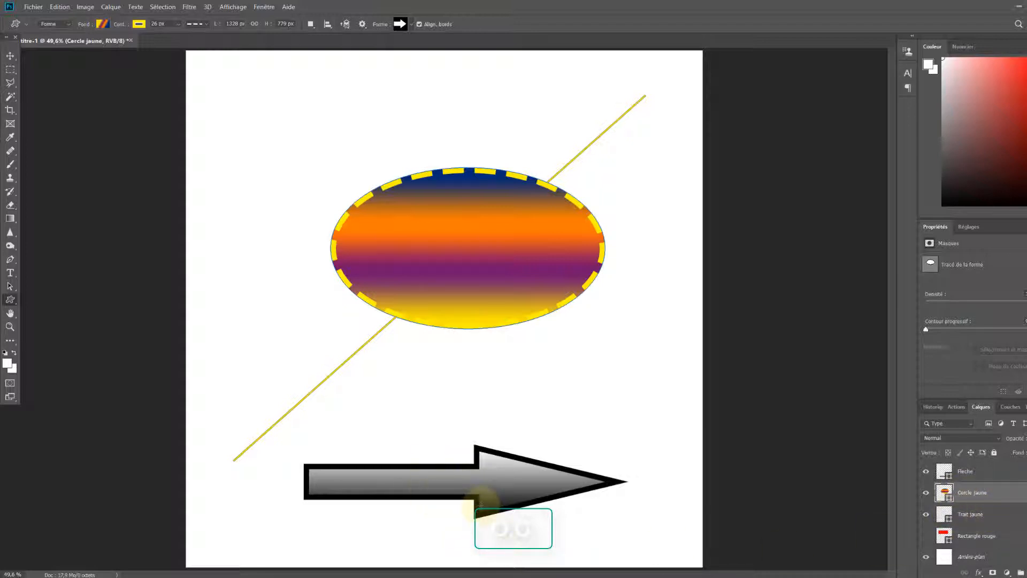
- Transform the "Fleche" arrow: scale to about 91% width and 78% height, rotate about -104.6°, and place its tip over the ellipse's centre
{"action": "left_click", "coordinate": [972, 474]}
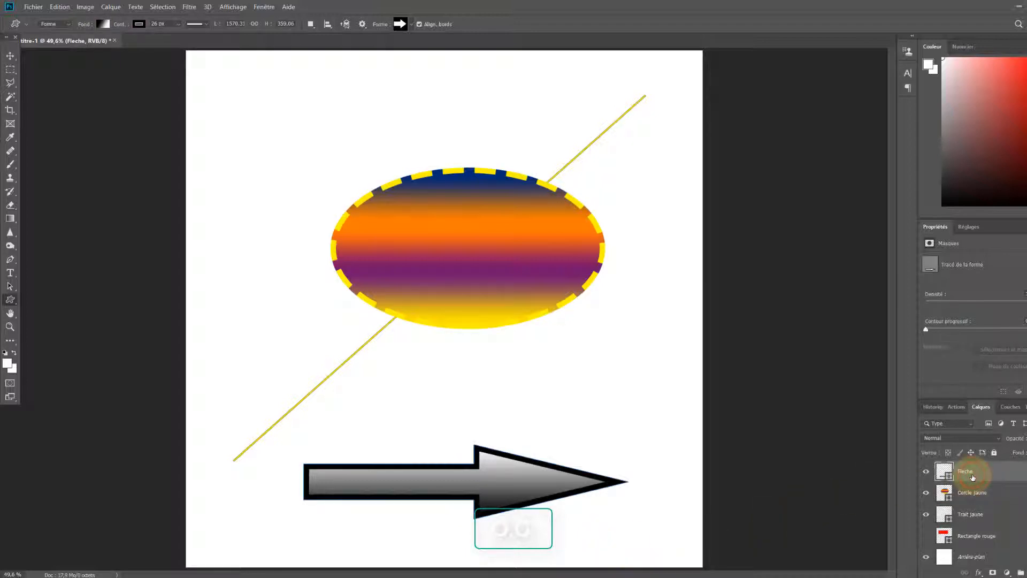
{"action": "key", "text": "ctrl+t"}
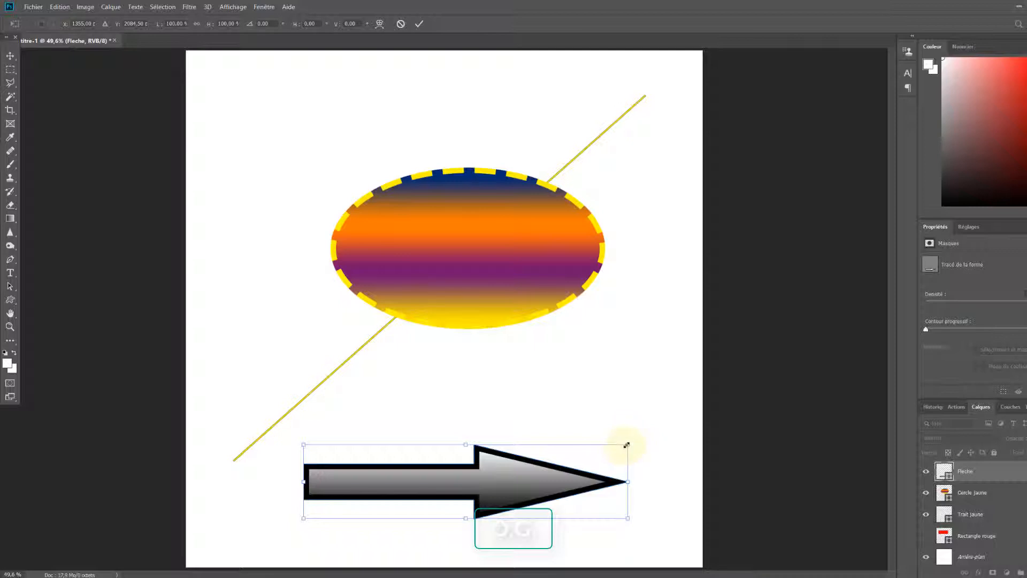
{"action": "left_click_drag", "start_coordinate": [626, 445], "coordinate": [598, 461]}
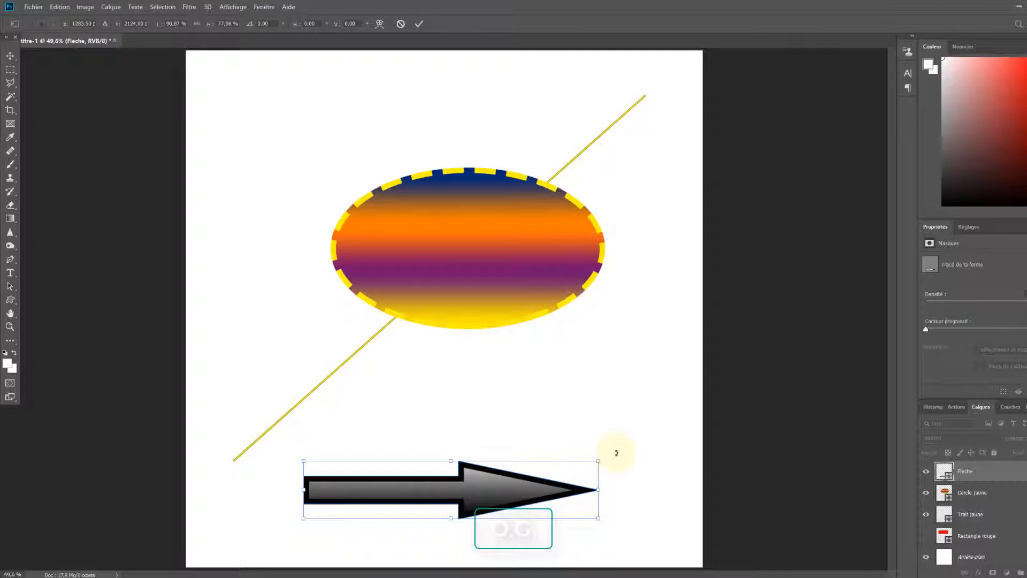
{"action": "left_click_drag", "start_coordinate": [612, 444], "coordinate": [369, 347]}
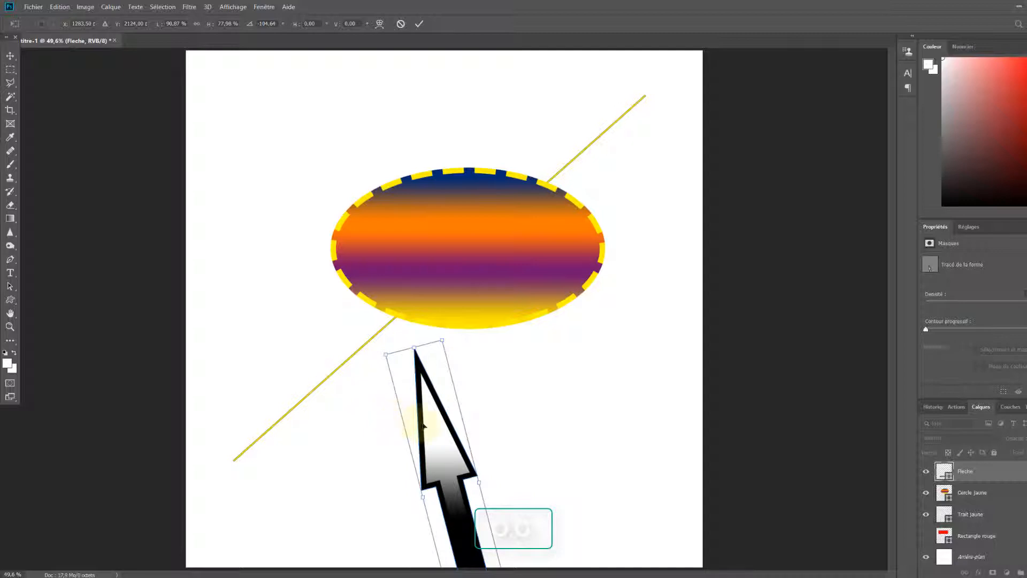
{"action": "left_click_drag", "start_coordinate": [423, 422], "coordinate": [471, 334]}
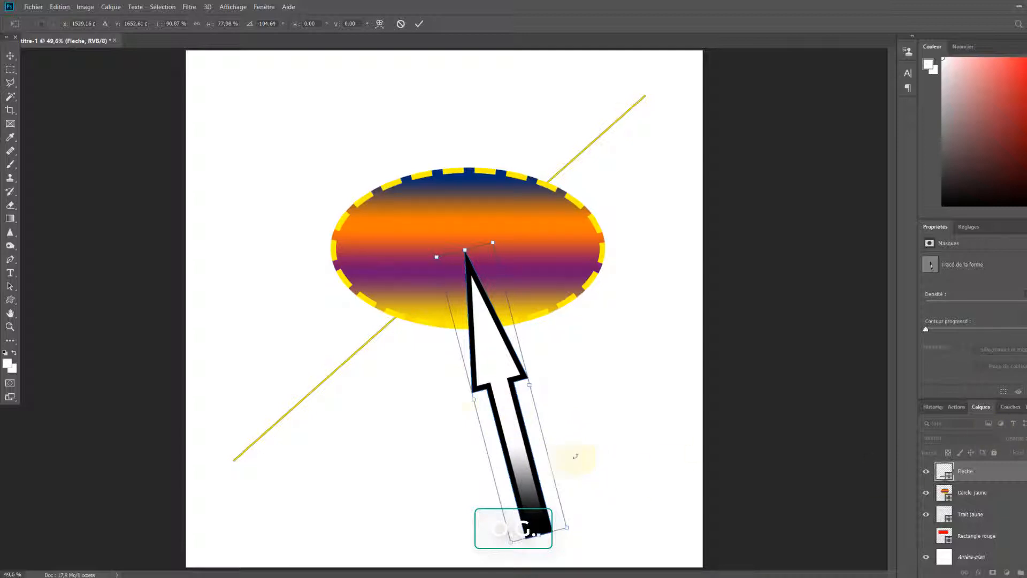
{"action": "left_click", "coordinate": [997, 474]}
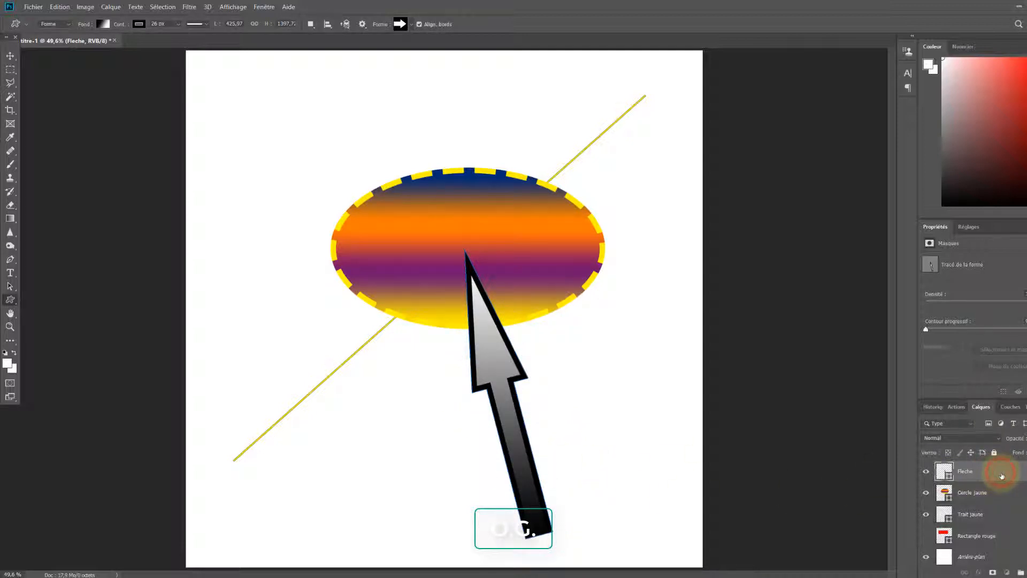
- Move the "Fleche" layer directly beneath "Cercle jaune" and select the "Cercle jaune" layer
{"action": "left_click_drag", "start_coordinate": [1003, 476], "coordinate": [989, 501]}
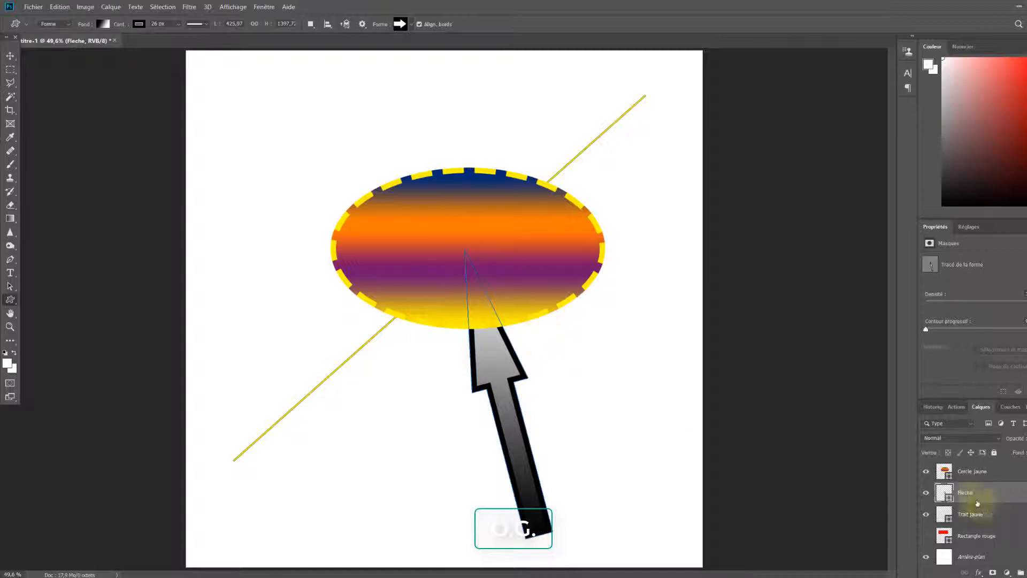
{"action": "left_click", "coordinate": [1011, 477]}
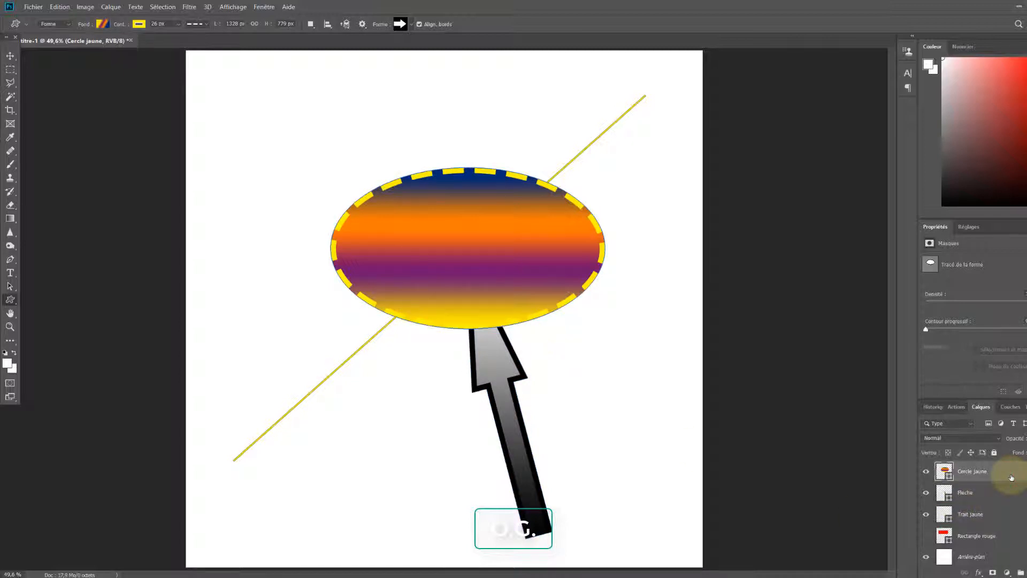